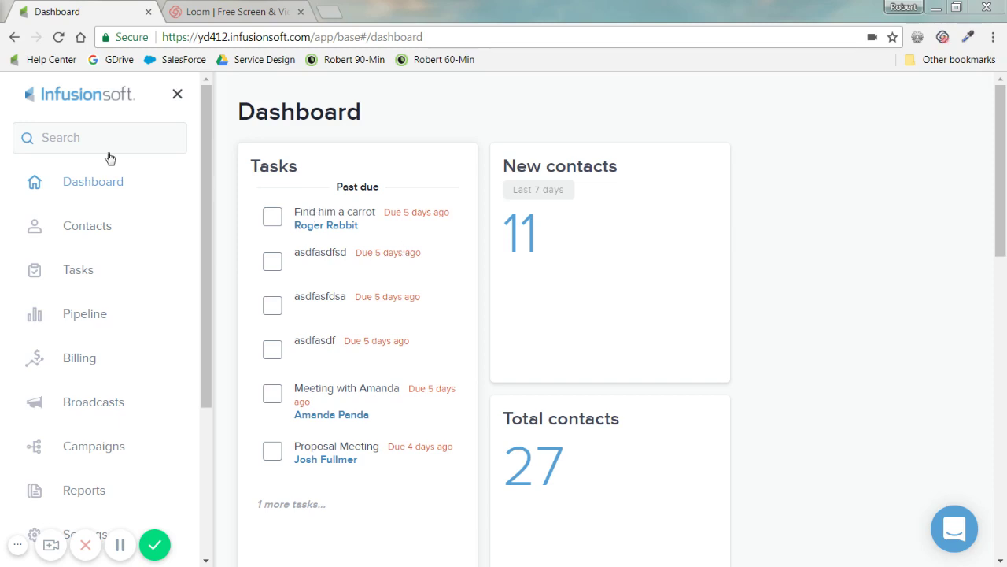
# Step: Open Bugs Bunny from All Contacts and note his empty 'No activity found' timeline
pyautogui.click(82, 228)
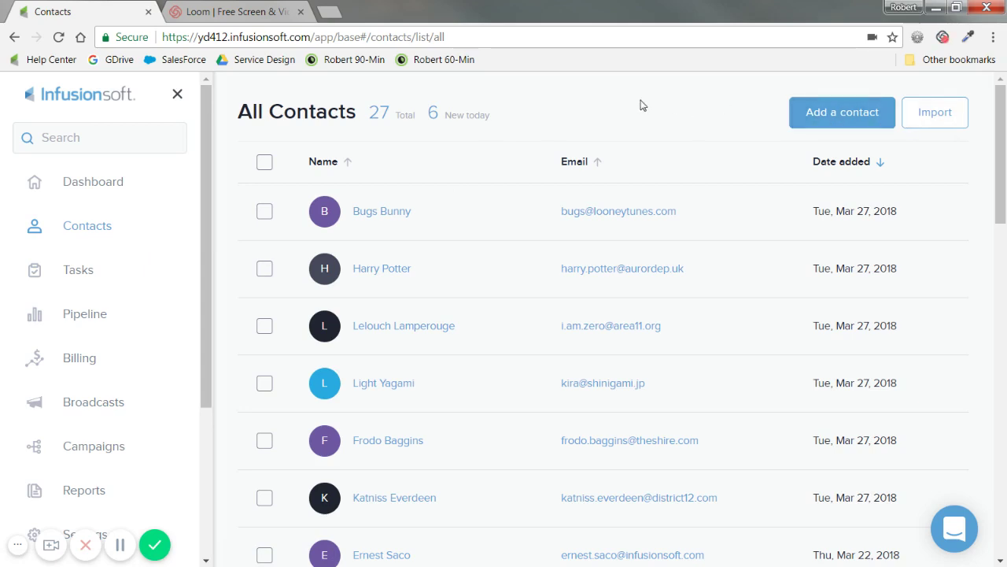
pyautogui.click(394, 213)
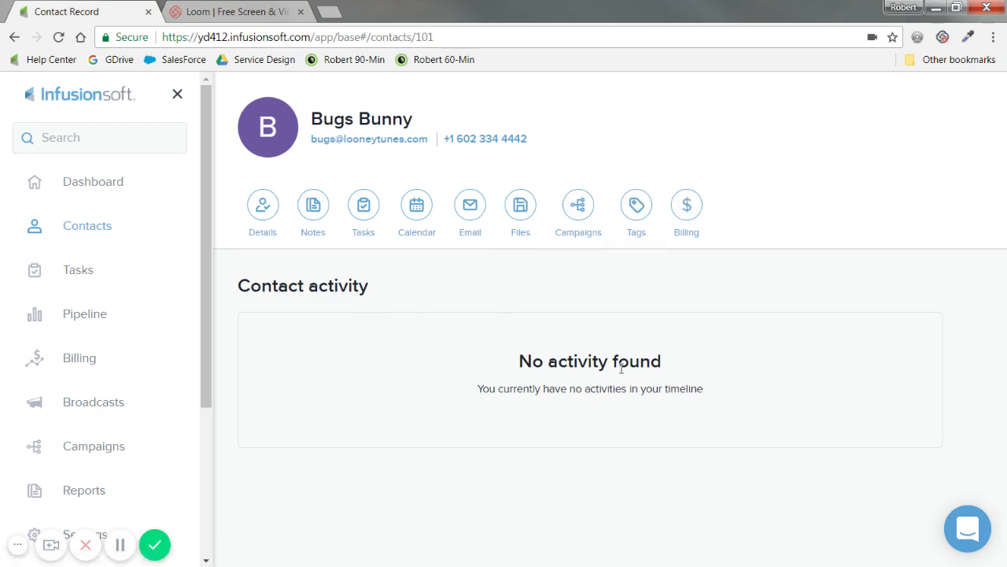
pyautogui.moveTo(706, 393); pyautogui.dragTo(499, 400)
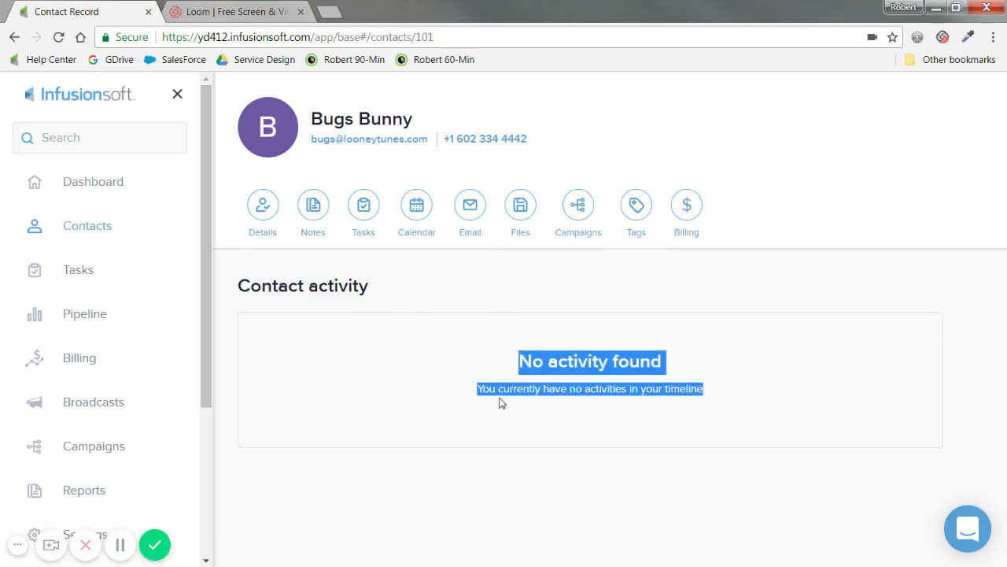
pyautogui.click(505, 409)
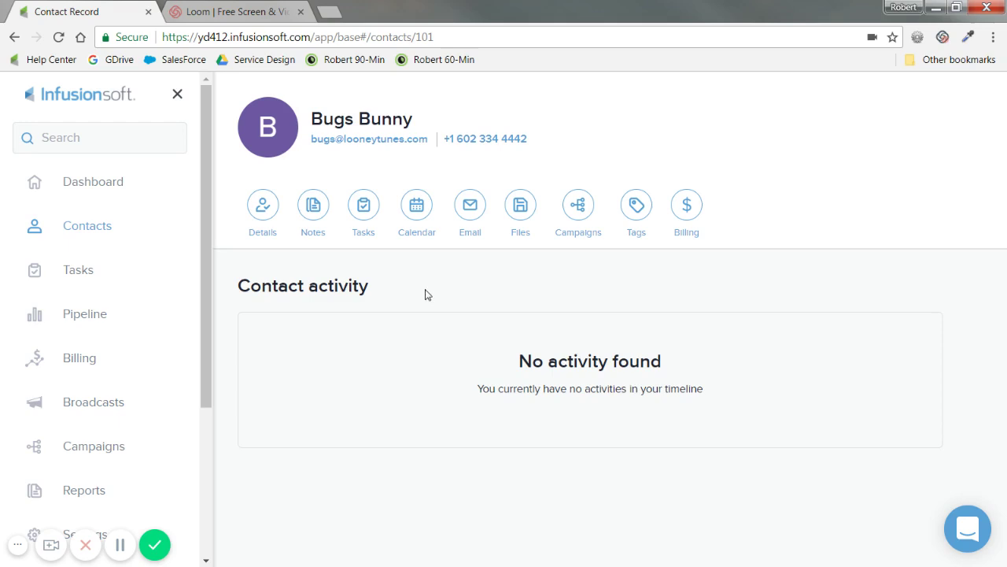
# Step: Review Bugs Bunny's stored details: first name Bugs, last name Bunny, phone type Mobile
pyautogui.click(264, 206)
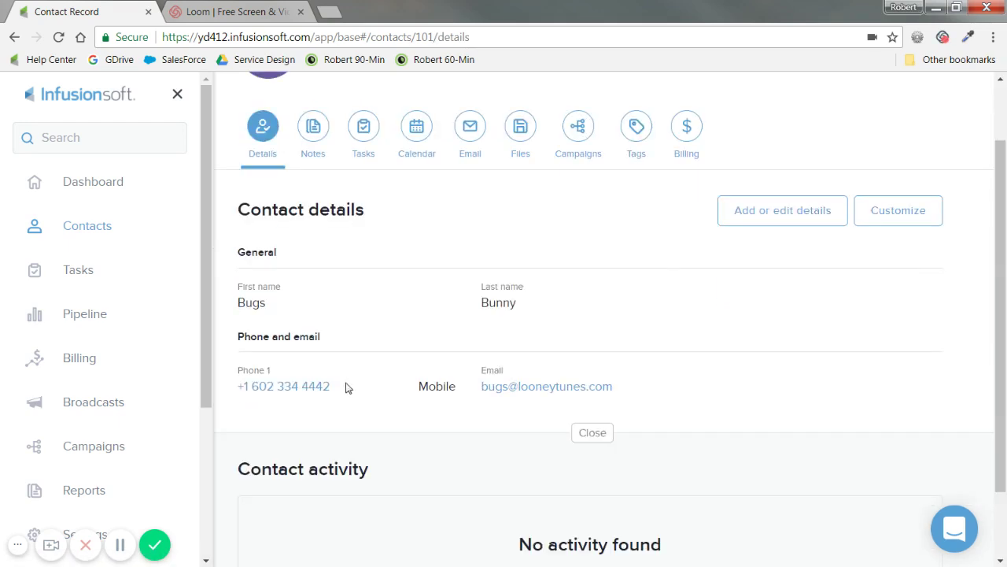
pyautogui.moveTo(267, 308); pyautogui.dragTo(237, 307)
pyautogui.moveTo(545, 315); pyautogui.dragTo(459, 316)
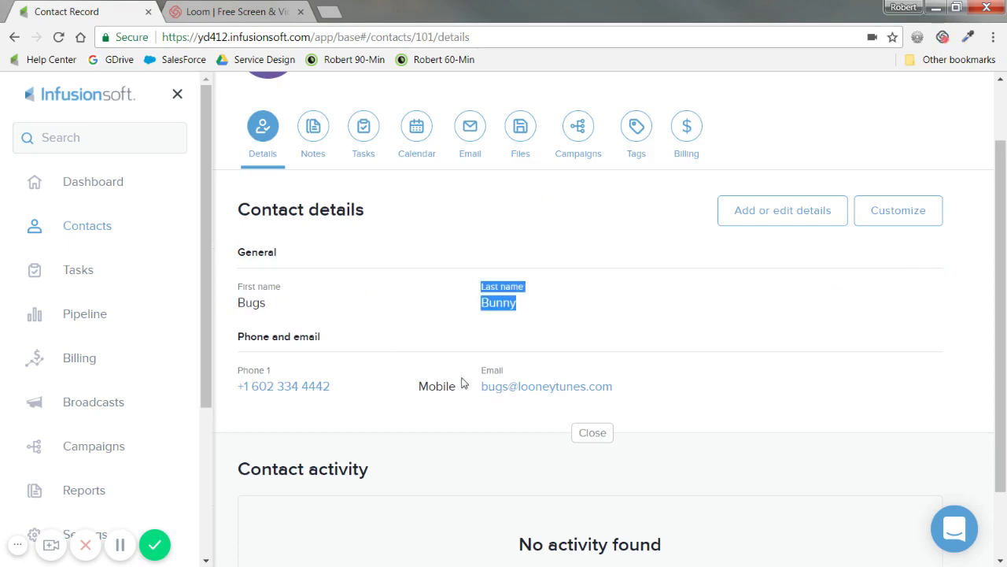
pyautogui.moveTo(456, 391); pyautogui.dragTo(421, 391)
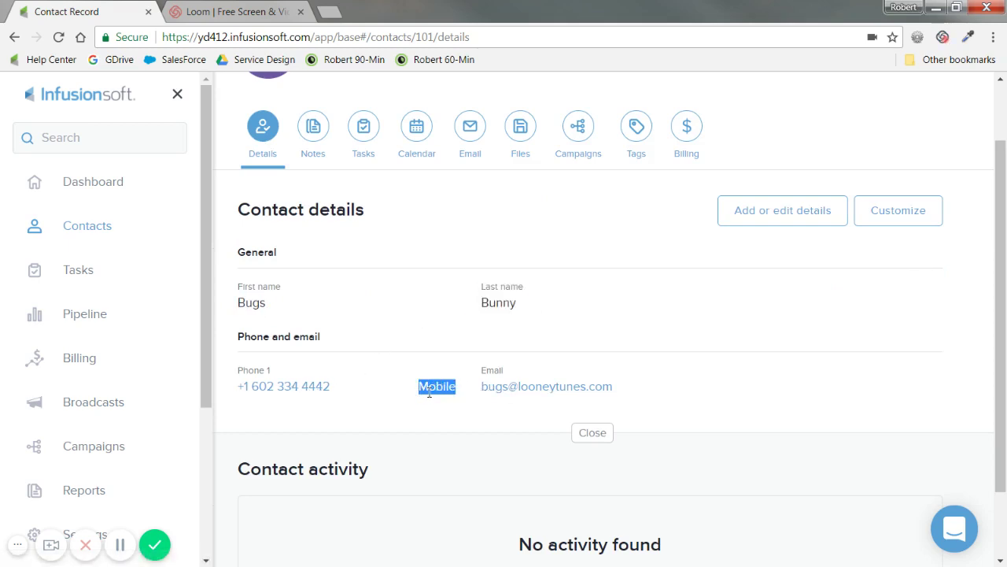
pyautogui.scroll(-1, 431, 347)
pyautogui.scroll(1, 596, 378)
# Step: Edit the details and begin adding a new company named Looney Tunes
pyautogui.click(797, 224)
pyautogui.scroll(-1, 570, 346)
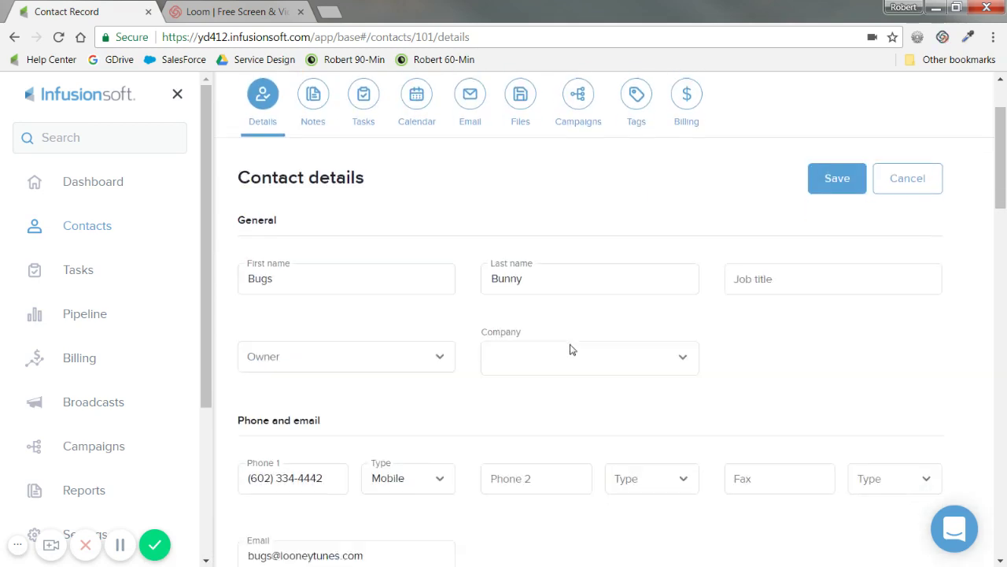
pyautogui.click(564, 313)
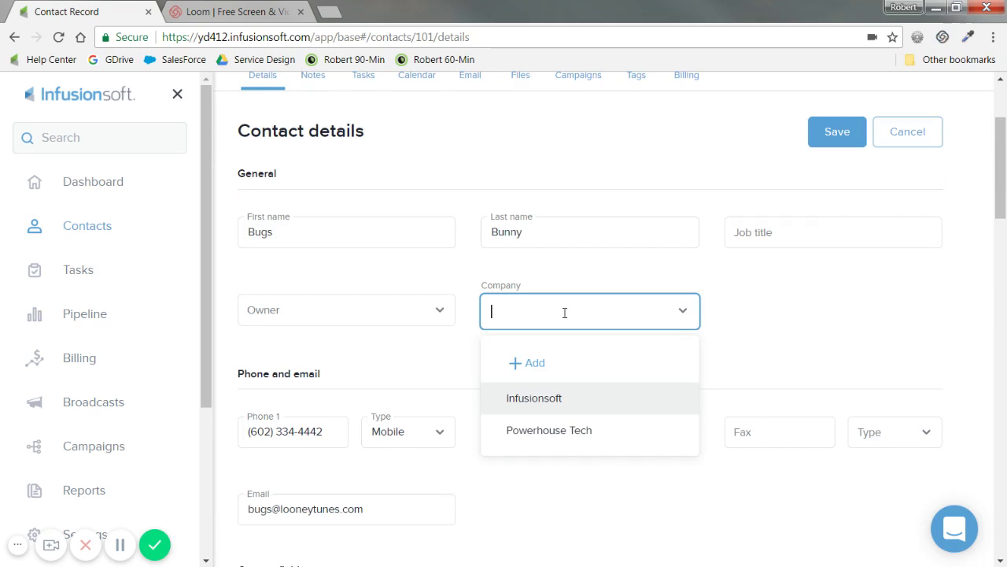
pyautogui.click(546, 362)
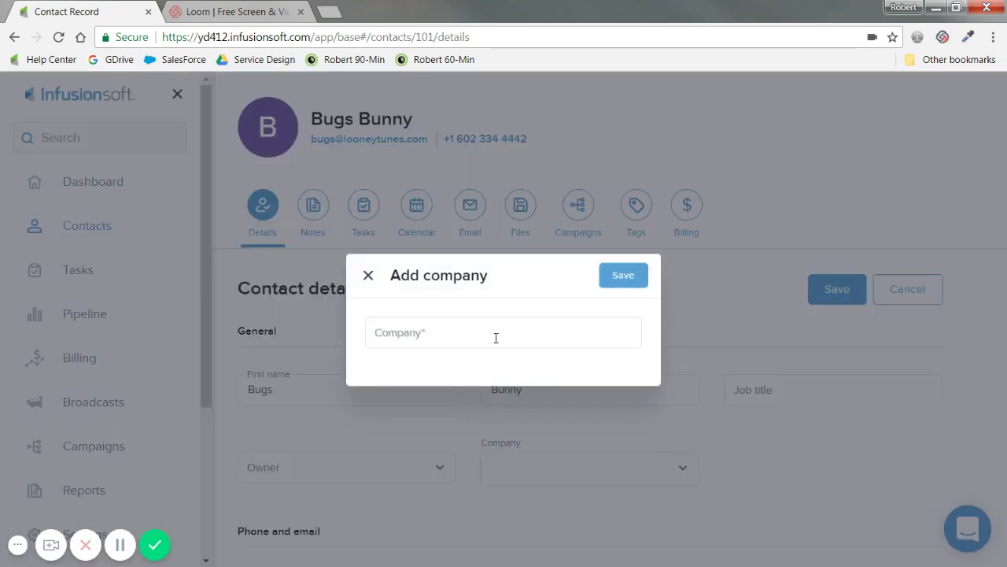
pyautogui.click(494, 337)
pyautogui.write('Looney Tunes')
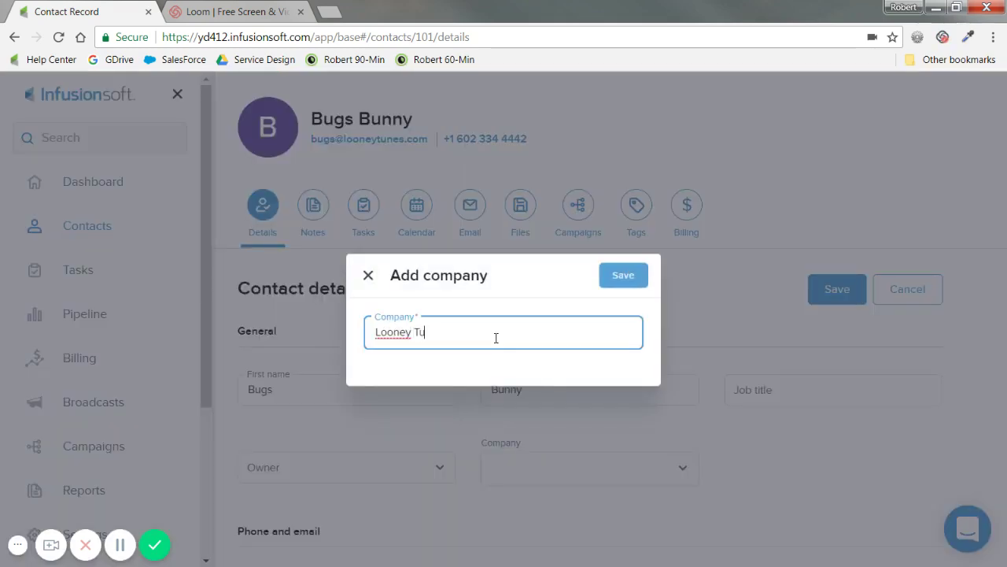
# Step: Save the Looney Tunes company, set job title Doc, and make IS Coaching the owner
pyautogui.click(625, 275)
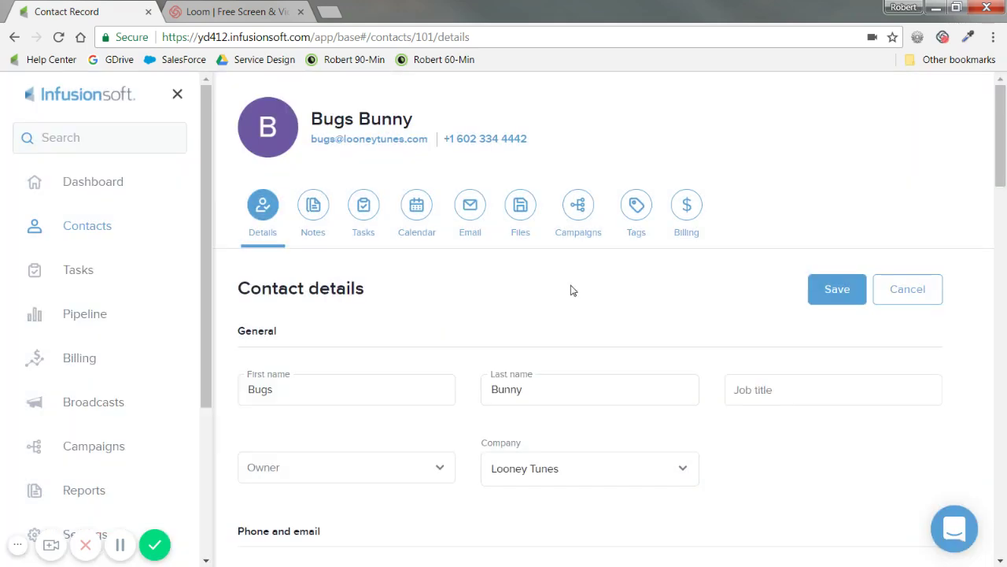
pyautogui.click(815, 374)
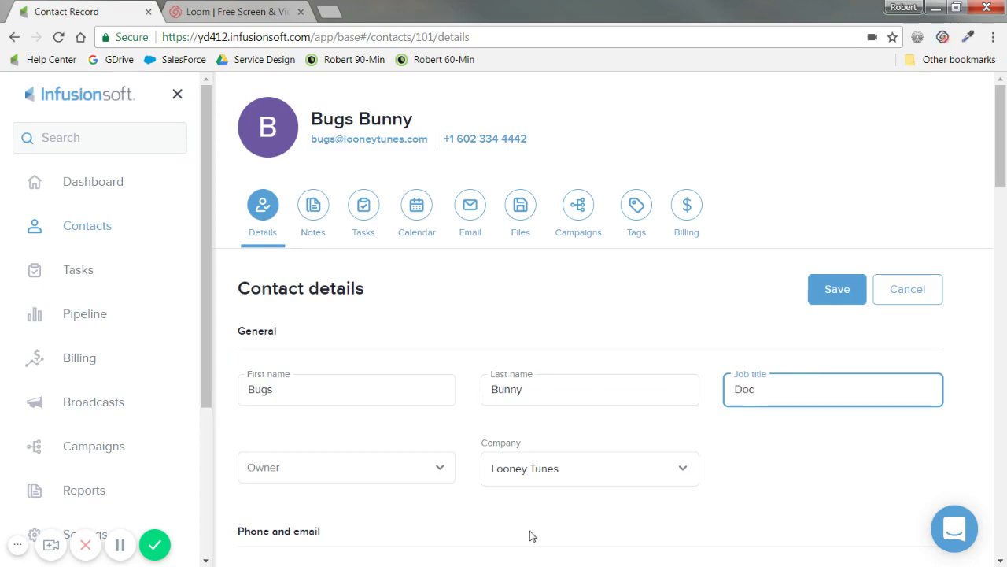
pyautogui.click(433, 470)
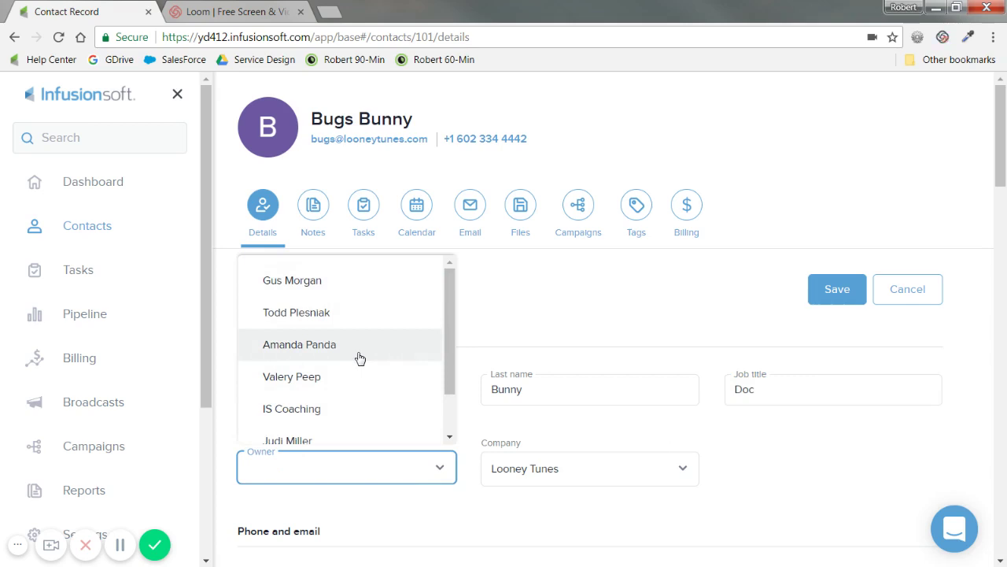
pyautogui.click(330, 410)
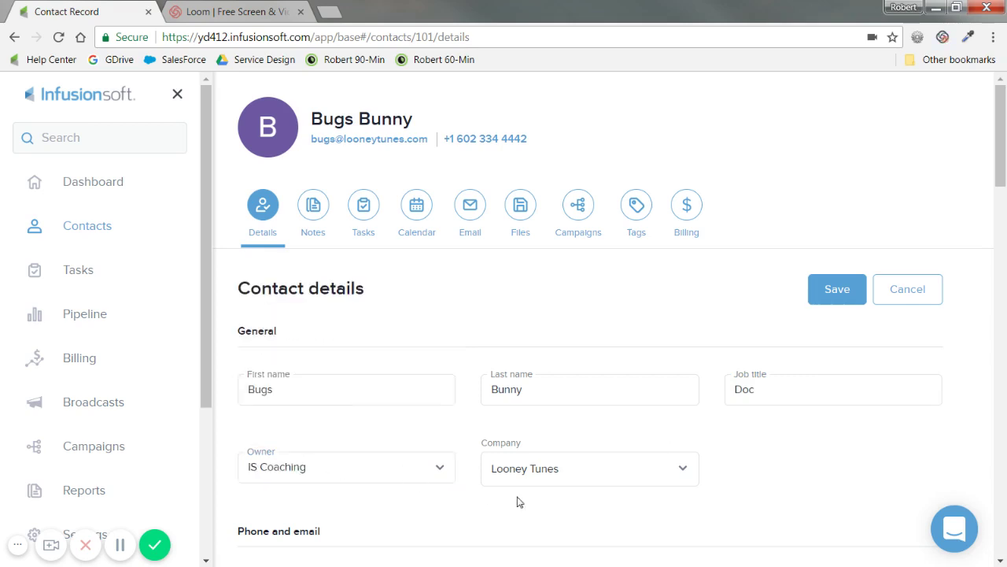
pyautogui.scroll(-3, 520, 502)
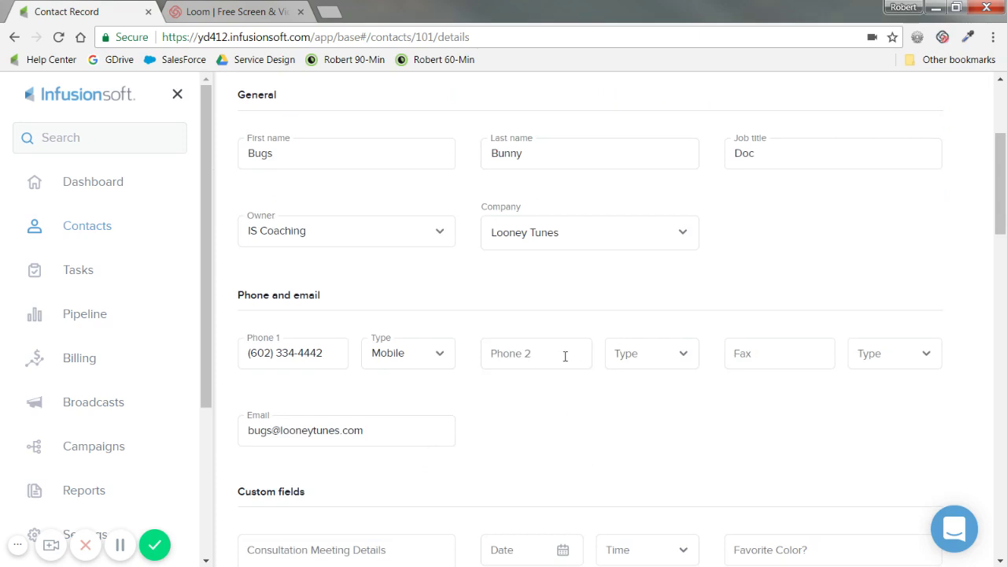
pyautogui.click(565, 356)
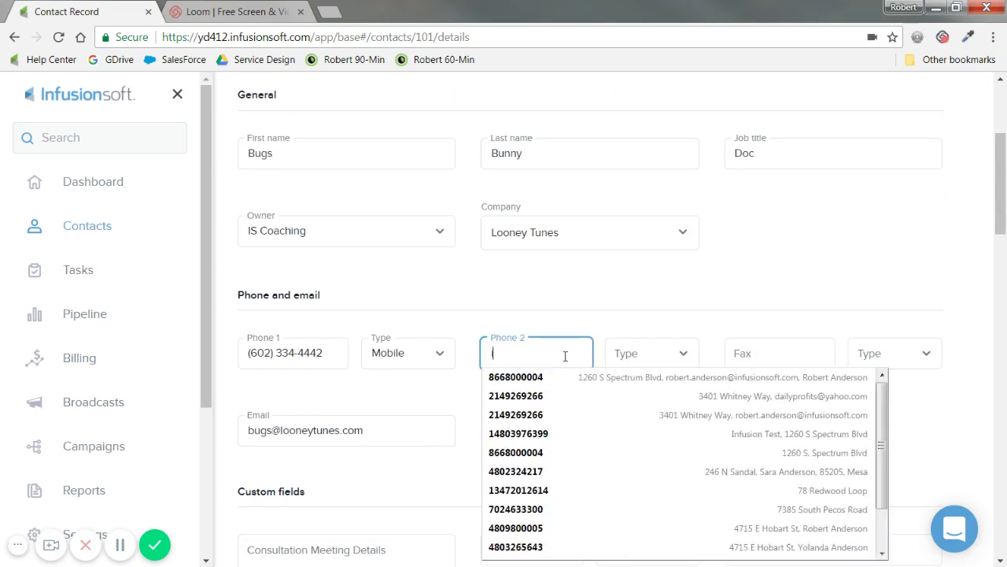
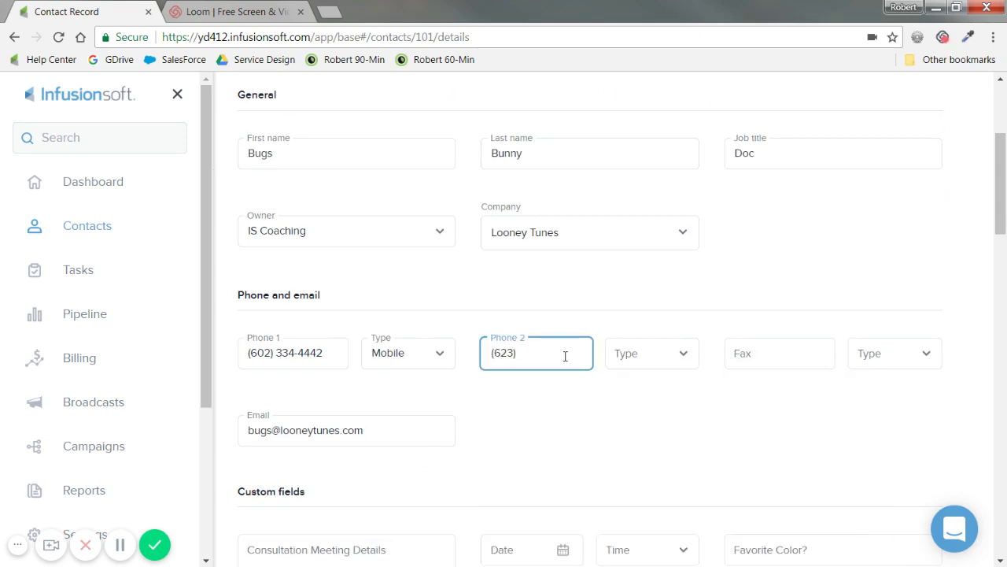
pyautogui.click(651, 367)
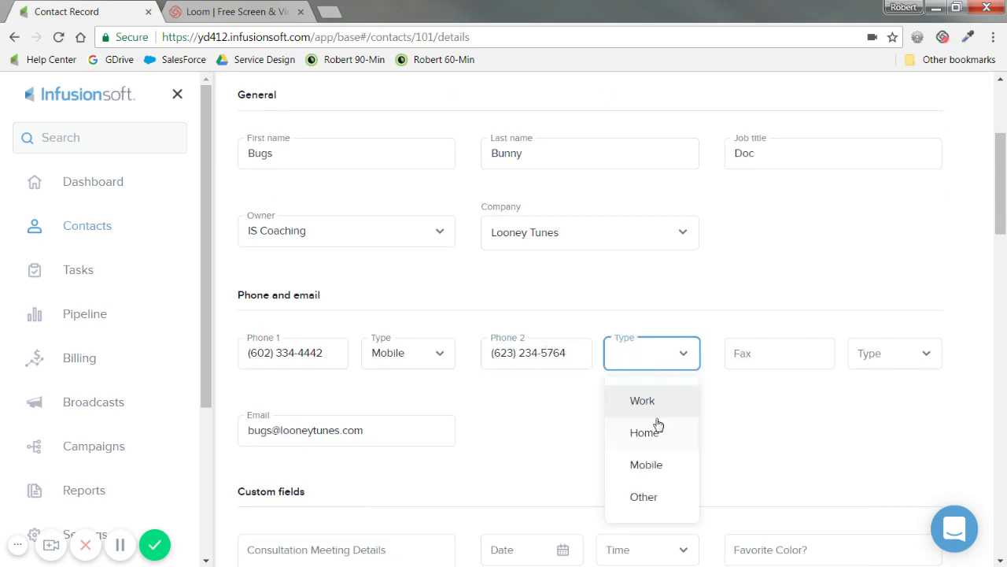
pyautogui.click(661, 396)
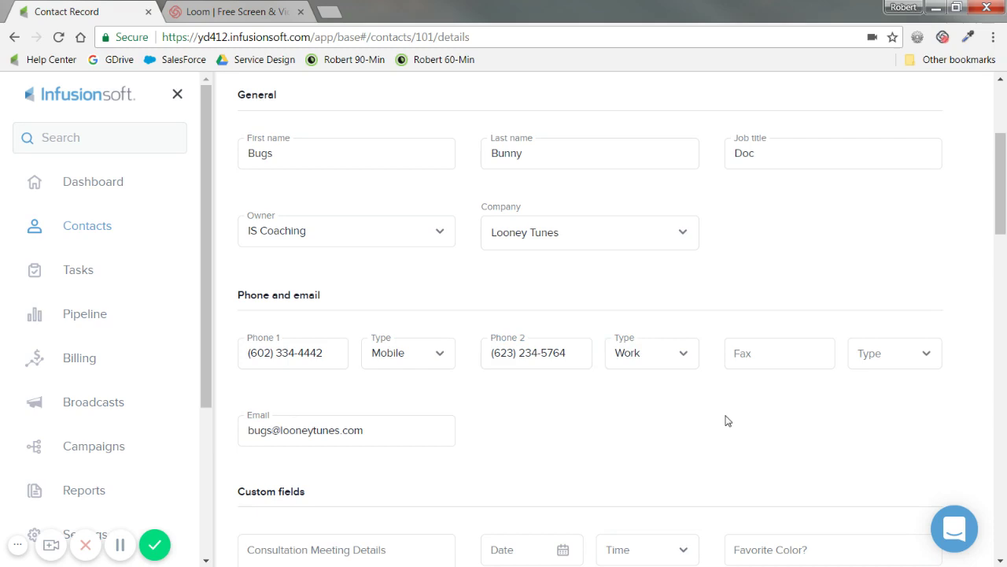
# Step: Look over the Custom fields, then save the edited contact details
pyautogui.scroll(-1, 412, 433)
pyautogui.scroll(-1, 519, 432)
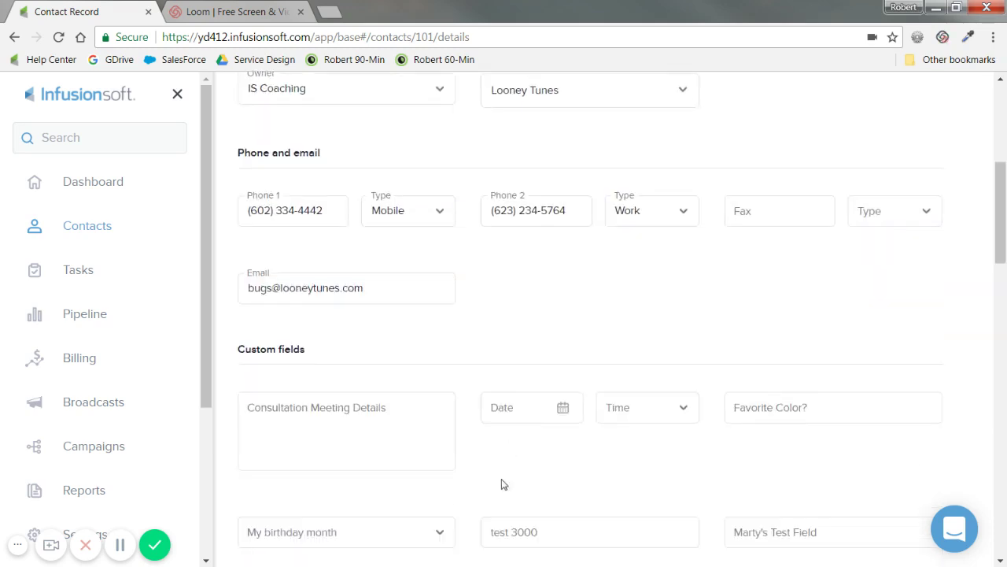
pyautogui.moveTo(306, 335); pyautogui.dragTo(240, 336)
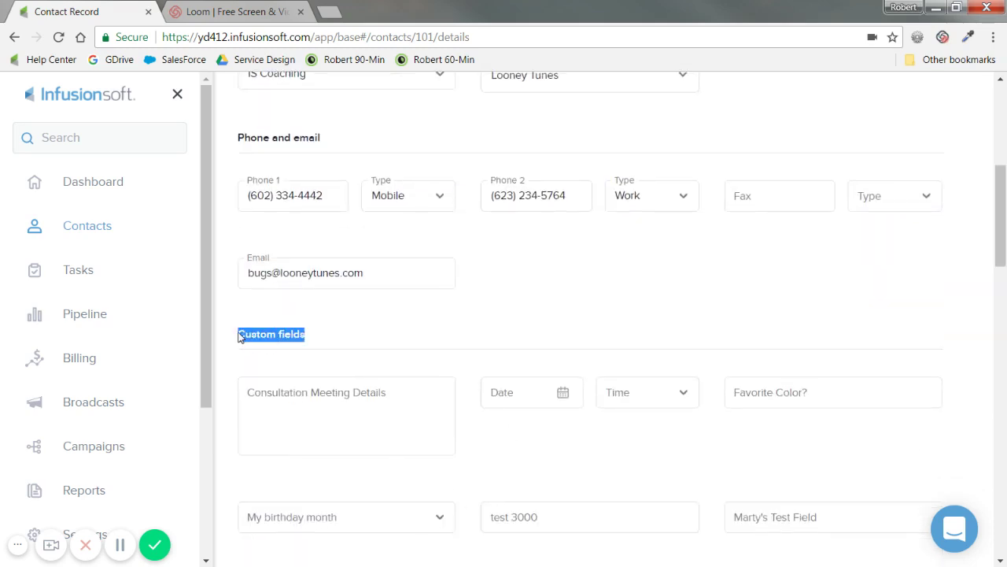
pyautogui.click(375, 335)
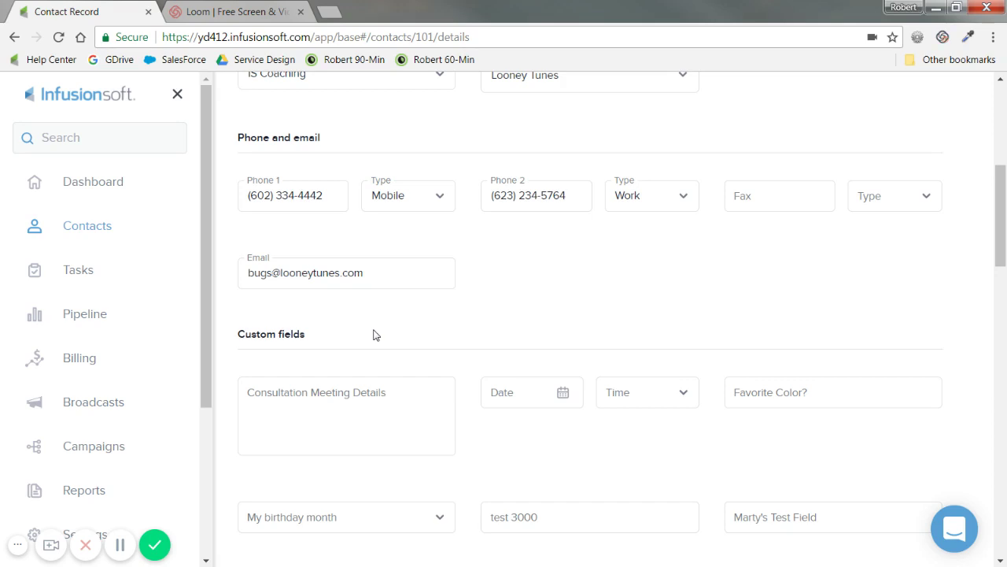
pyautogui.scroll(4, 607, 319)
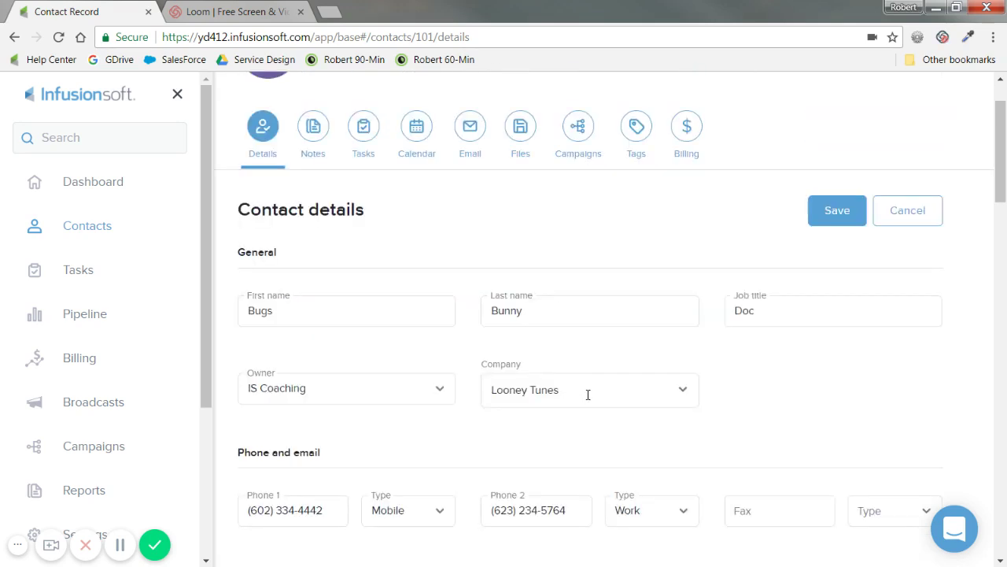
pyautogui.click(855, 211)
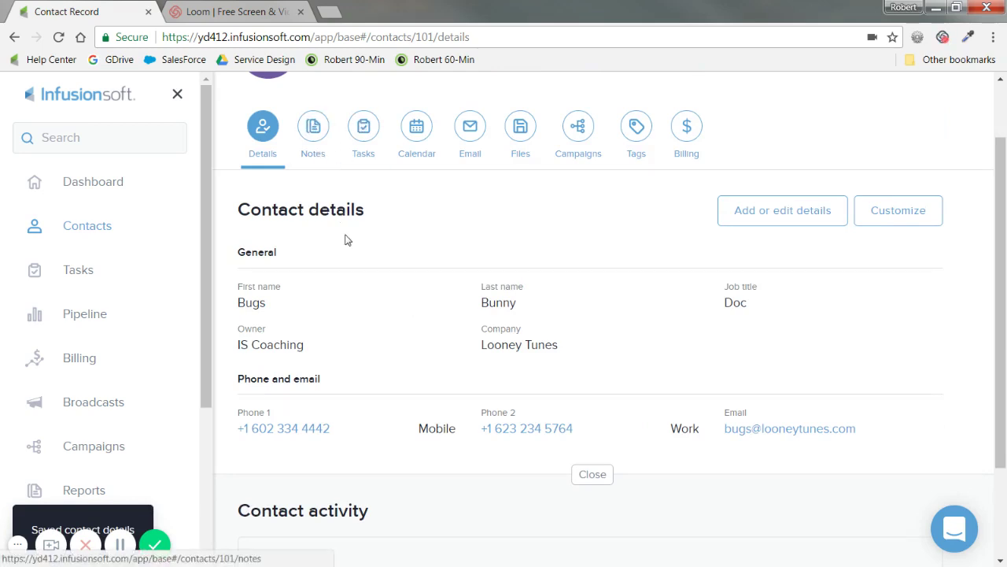
# Step: Save the note 'This is a note - I left a voicemail' on the contact
pyautogui.scroll(2, 343, 205)
pyautogui.moveTo(425, 117); pyautogui.dragTo(326, 110)
pyautogui.click(327, 214)
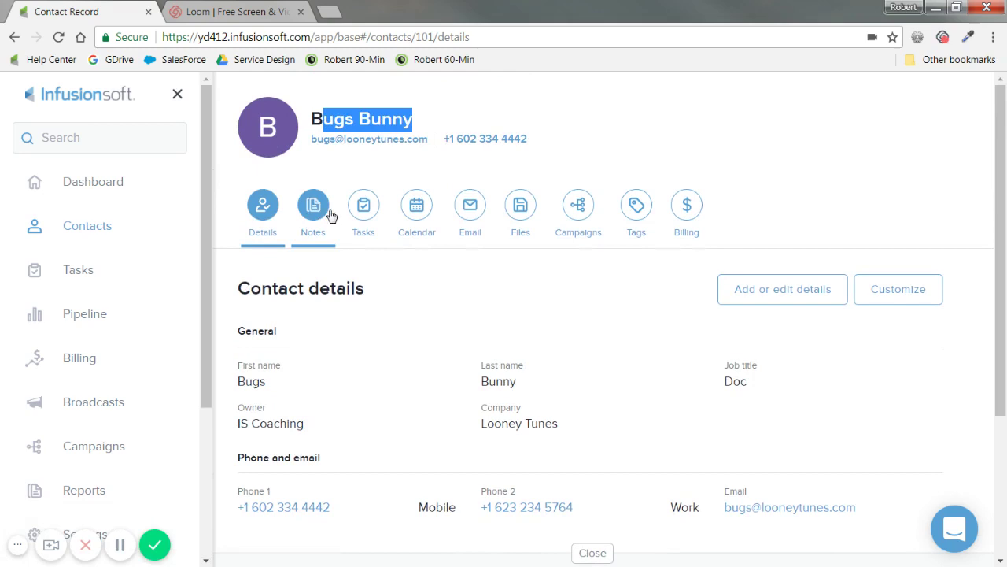
pyautogui.scroll(-2, 323, 358)
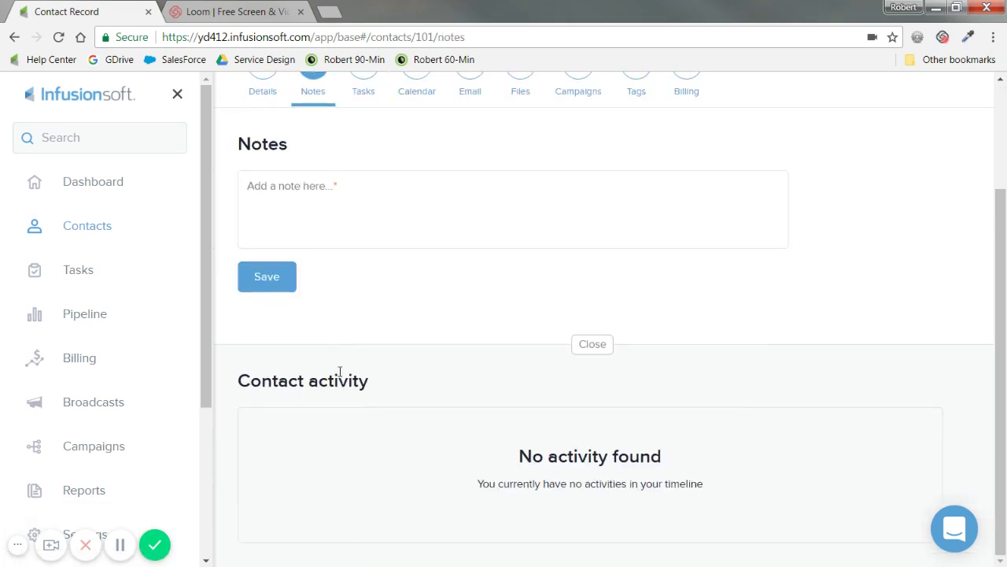
pyautogui.scroll(2, 383, 370)
pyautogui.click(330, 343)
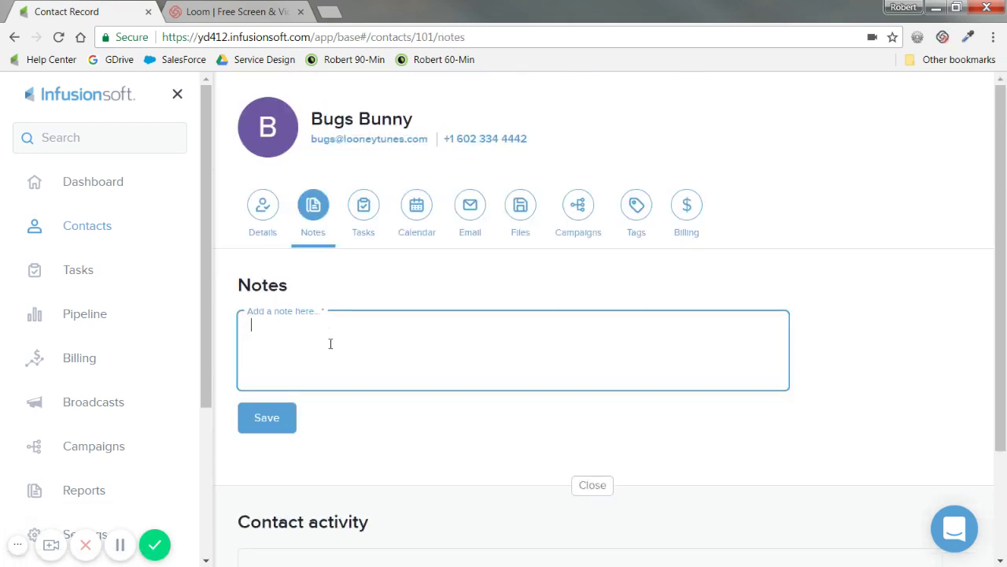
pyautogui.write('This is')
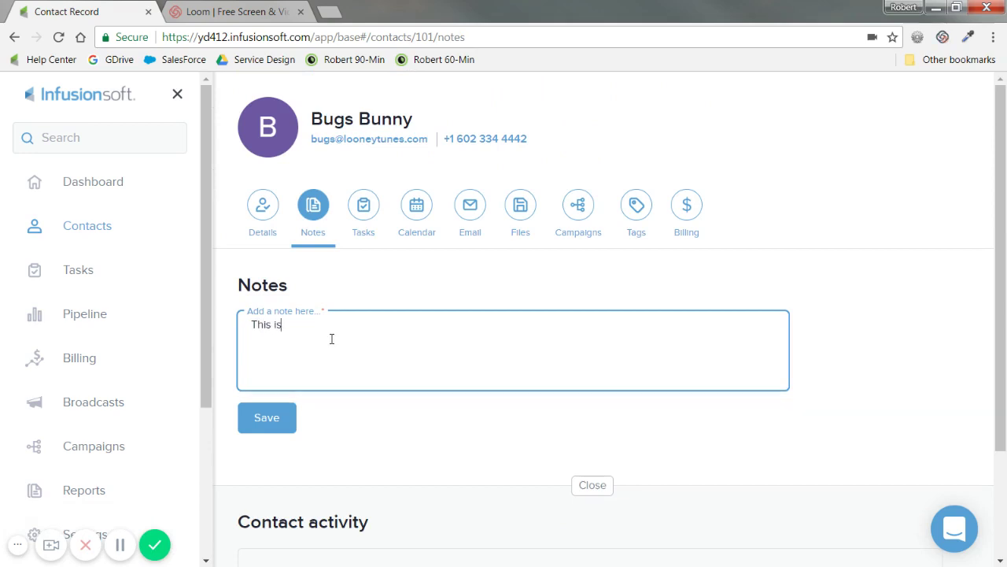
pyautogui.write(' a note - I')
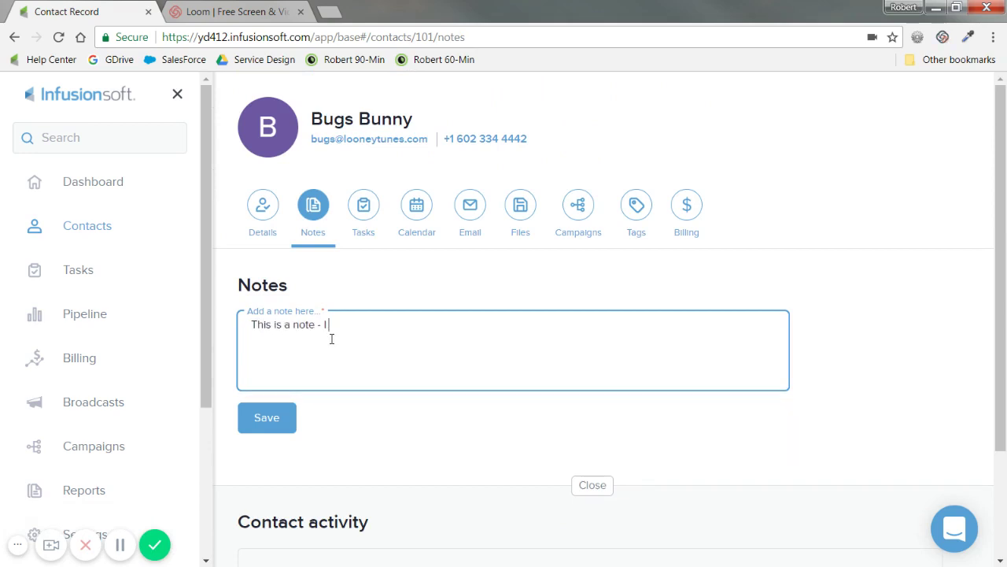
pyautogui.write(' left a voicemail.')
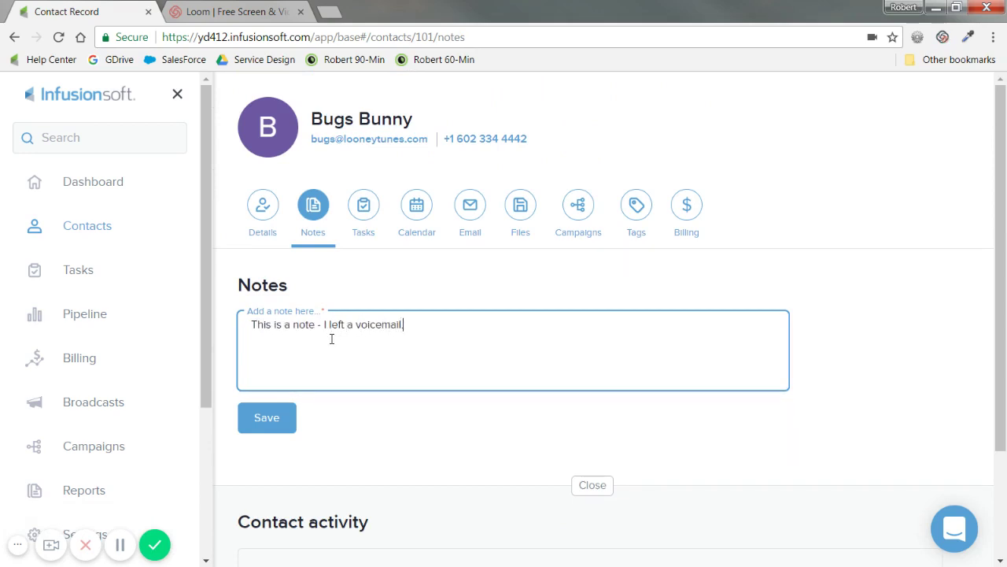
pyautogui.click(267, 417)
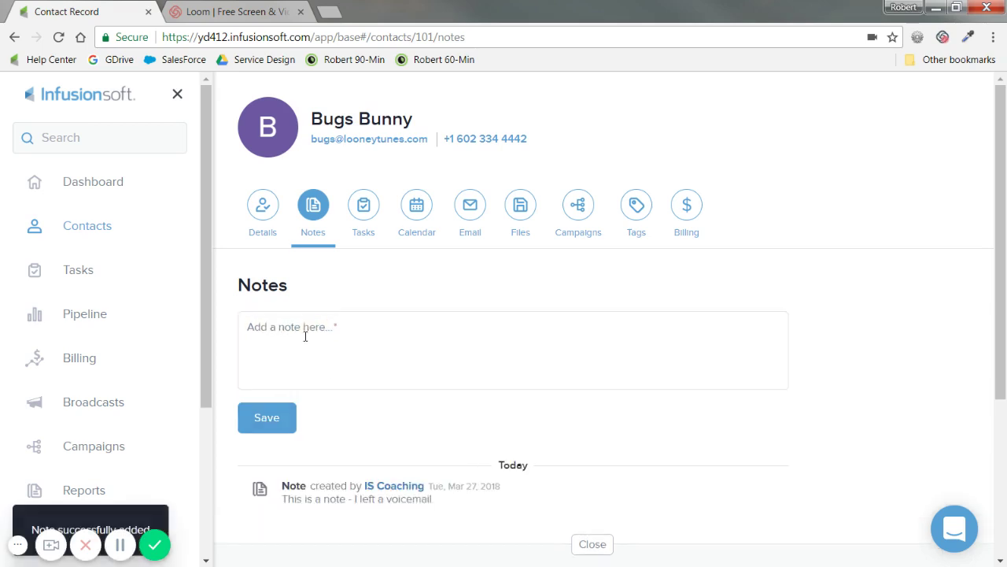
# Step: Point out the saved note's text and its 7:29 am timestamp in the activity
pyautogui.scroll(-2, 306, 334)
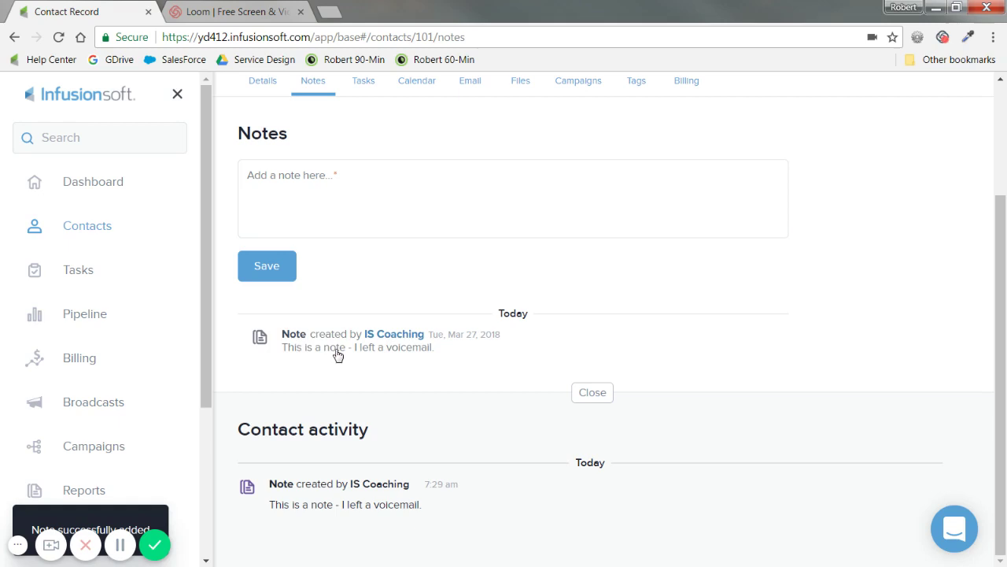
pyautogui.moveTo(286, 347); pyautogui.dragTo(451, 360)
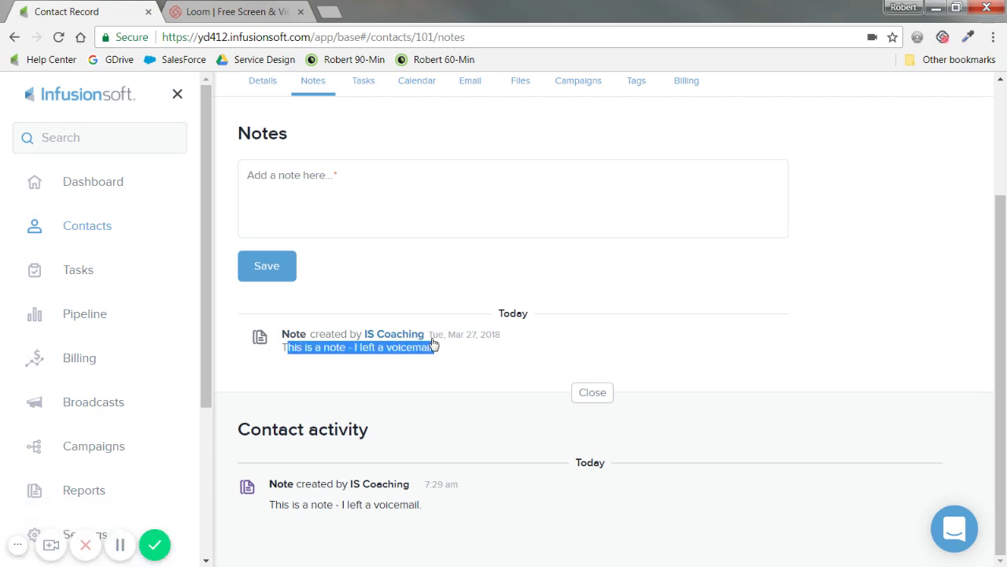
pyautogui.scroll(2, 483, 403)
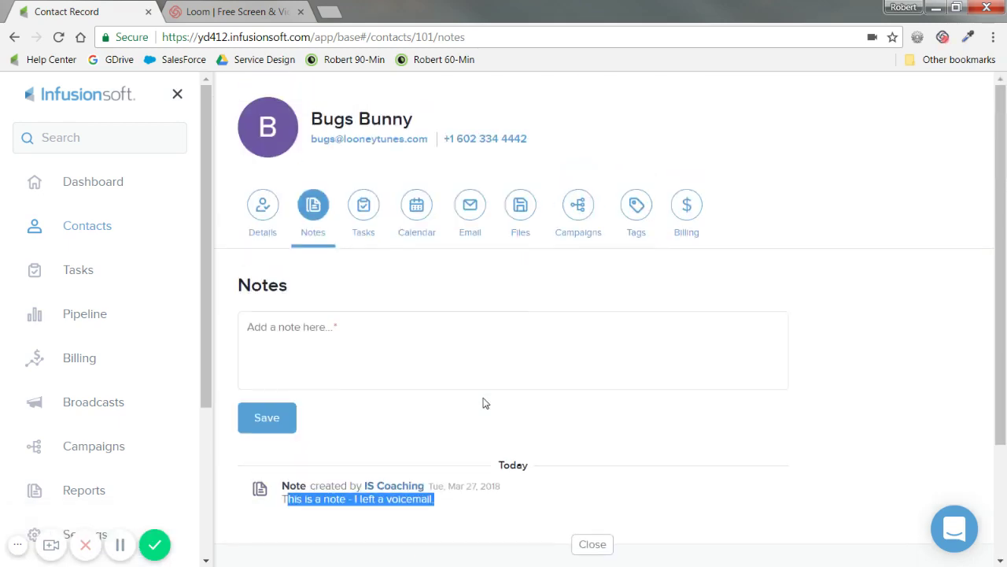
pyautogui.scroll(-2, 465, 429)
pyautogui.click(462, 491)
pyautogui.moveTo(462, 491); pyautogui.dragTo(423, 494)
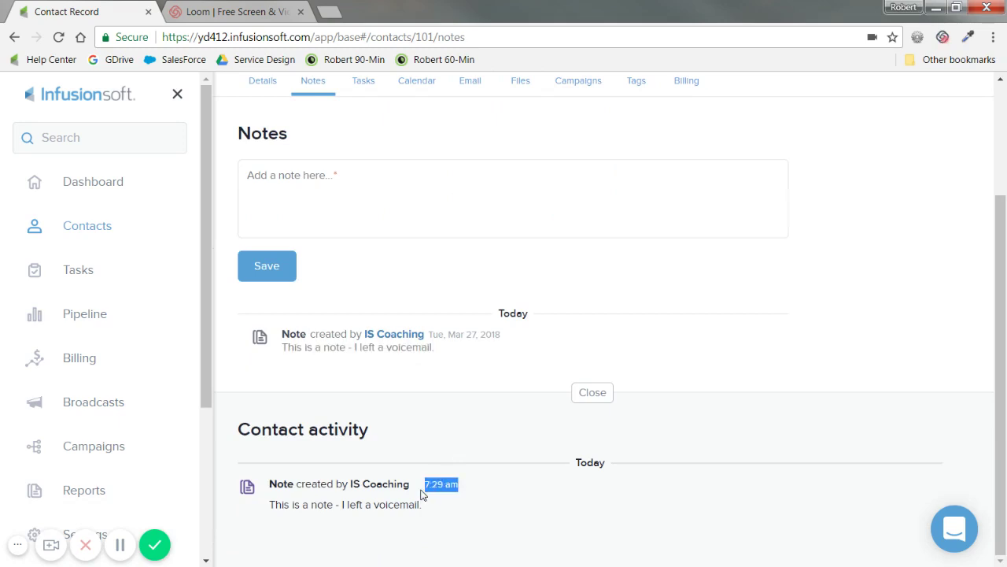
pyautogui.scroll(2, 371, 338)
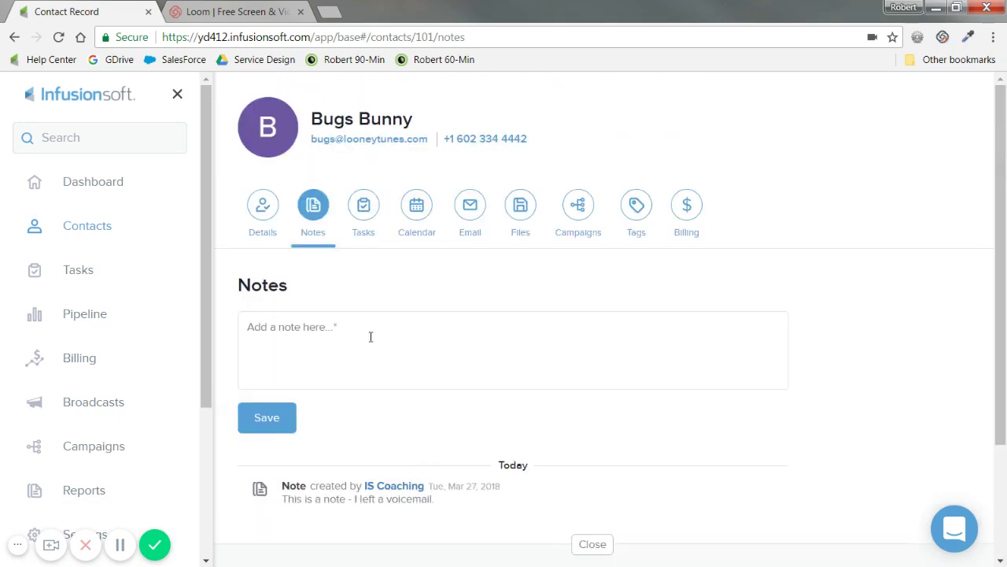
# Step: View Bugs Bunny's Tasks tab, then his Calendar tab
pyautogui.click(363, 224)
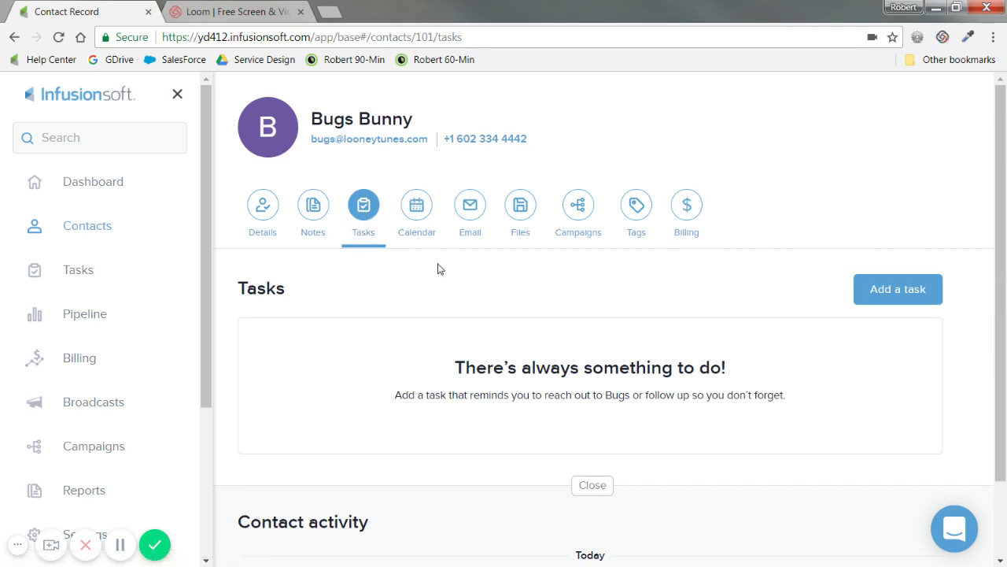
pyautogui.click(422, 227)
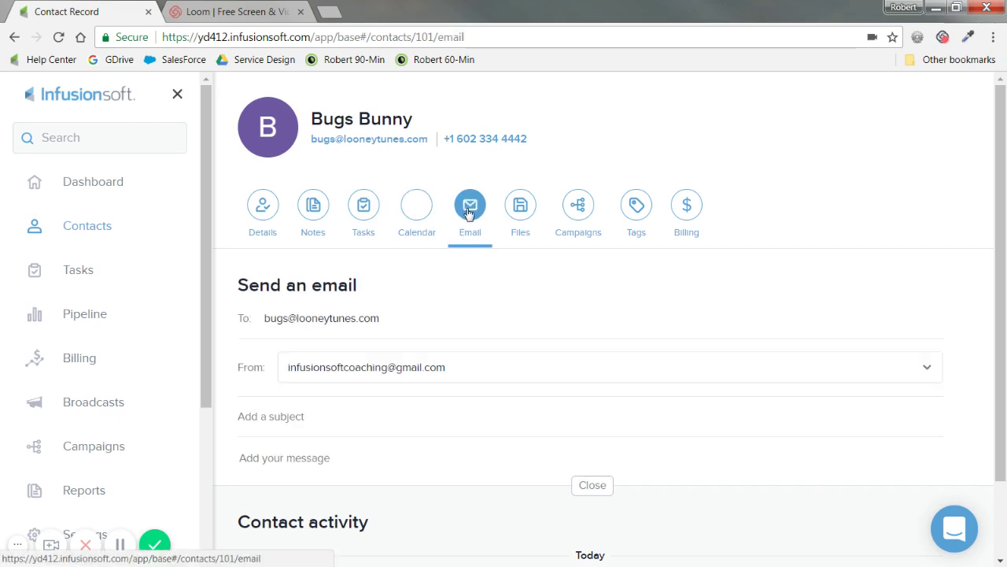
# Step: Show the contact's Files section, which is empty and invites an upload
pyautogui.scroll(-1, 364, 391)
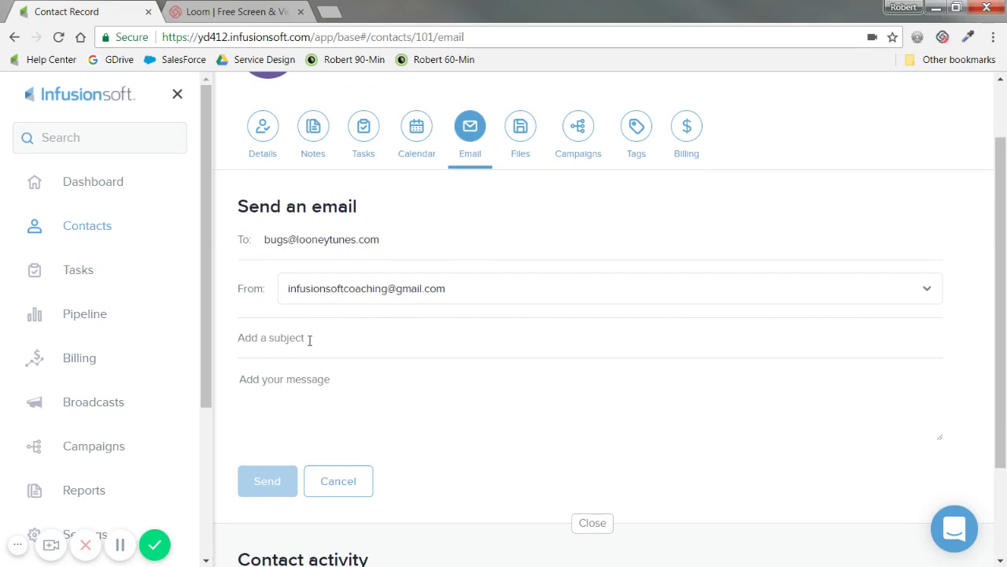
pyautogui.scroll(-1, 331, 357)
pyautogui.scroll(-1, 396, 326)
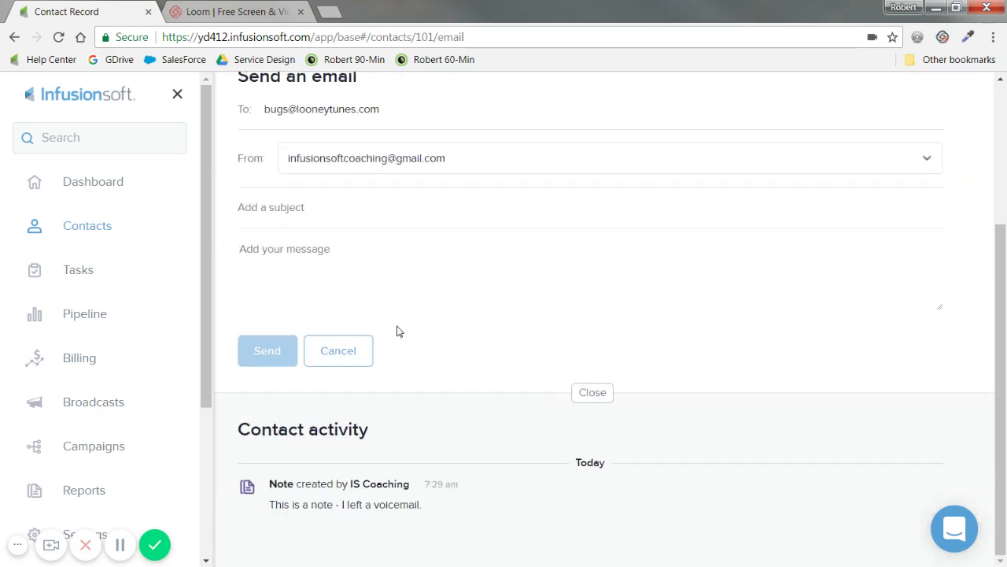
pyautogui.scroll(3, 448, 486)
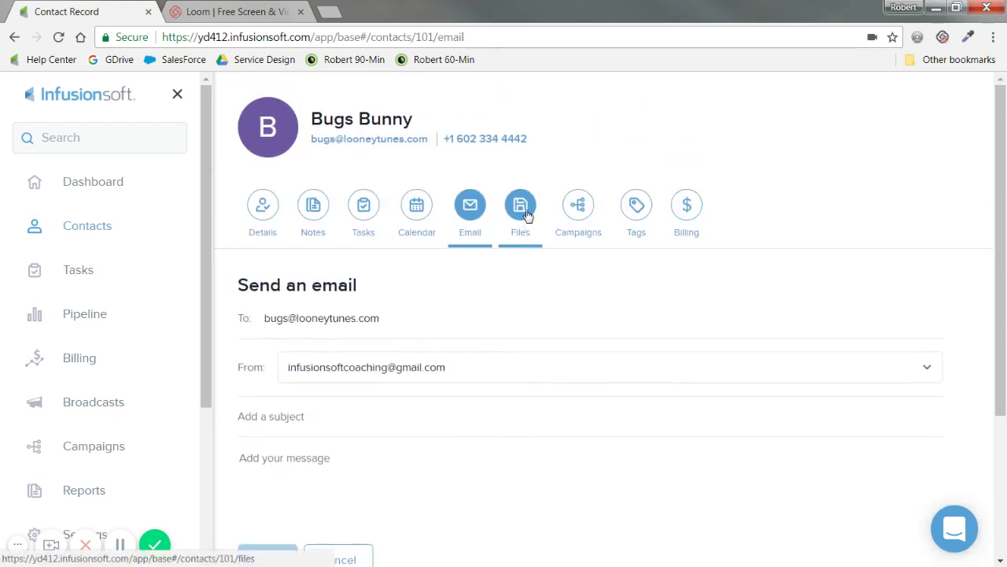
pyautogui.click(527, 216)
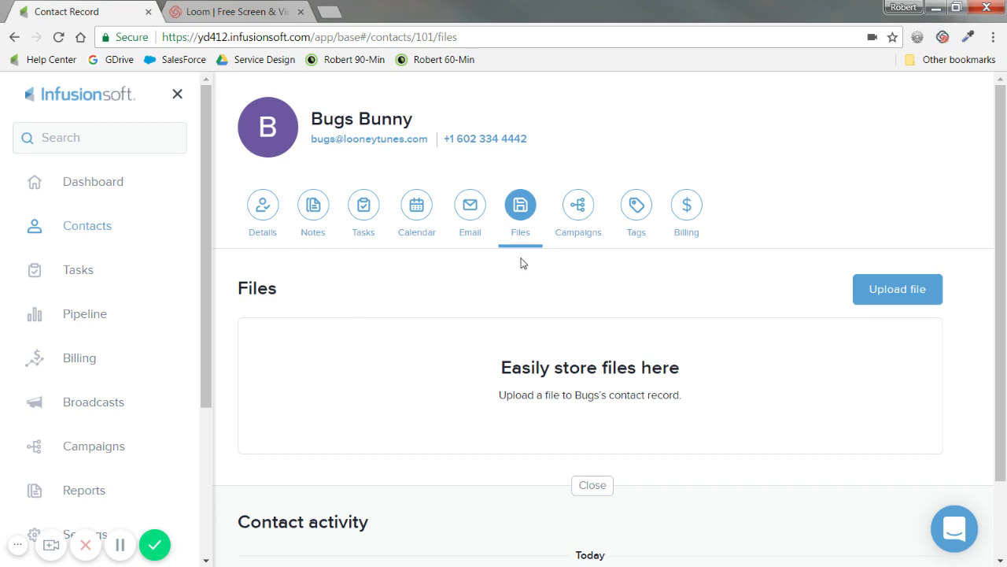
pyautogui.click(578, 211)
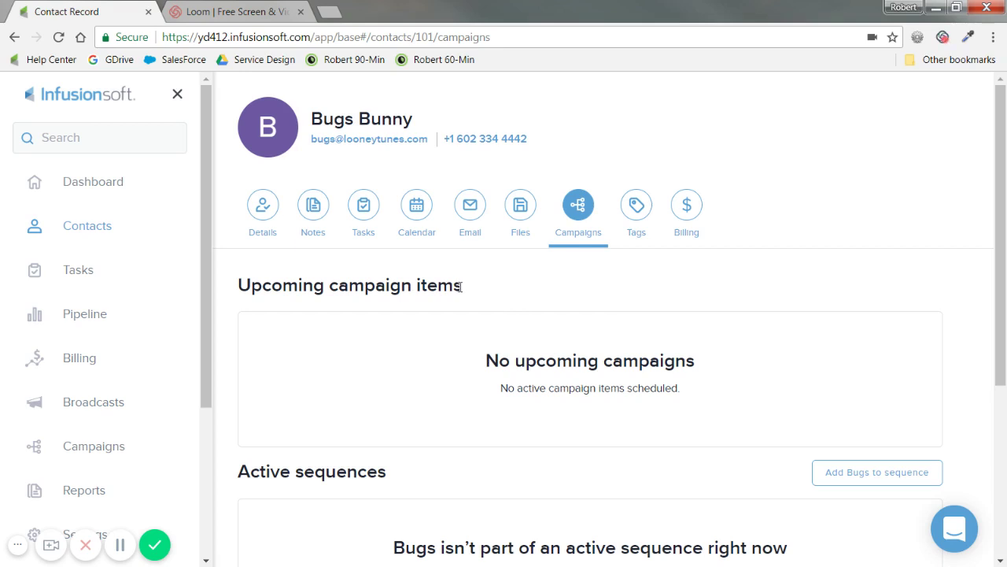
pyautogui.scroll(-1, 475, 407)
pyautogui.moveTo(398, 402); pyautogui.dragTo(237, 402)
pyautogui.click(229, 401)
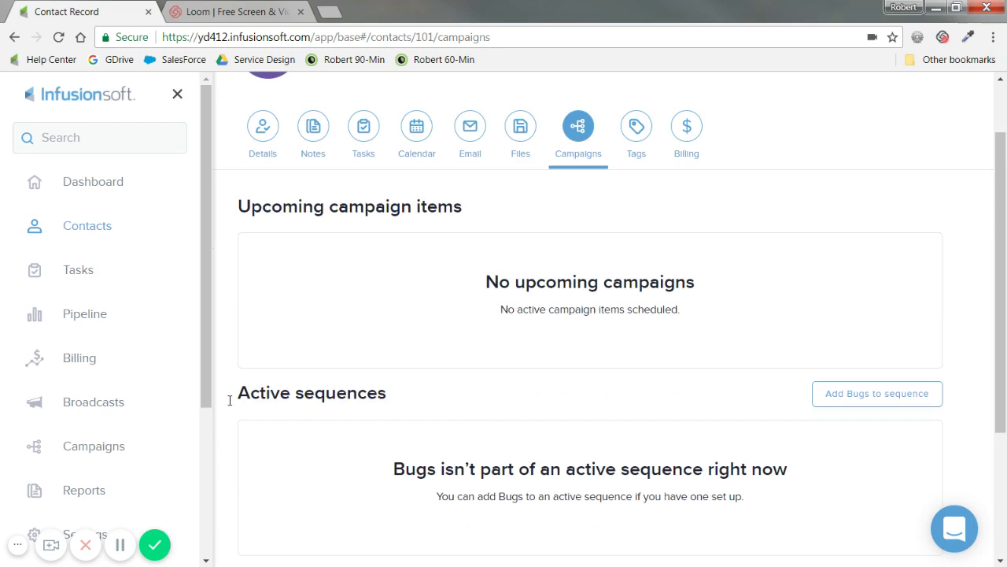
pyautogui.tripleClick(239, 401)
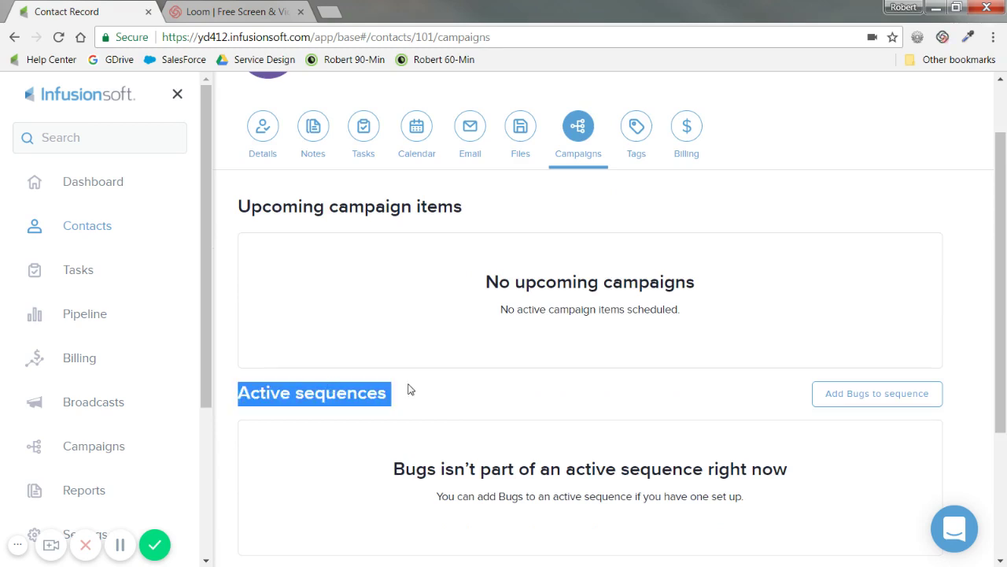
pyautogui.moveTo(470, 228); pyautogui.dragTo(241, 214)
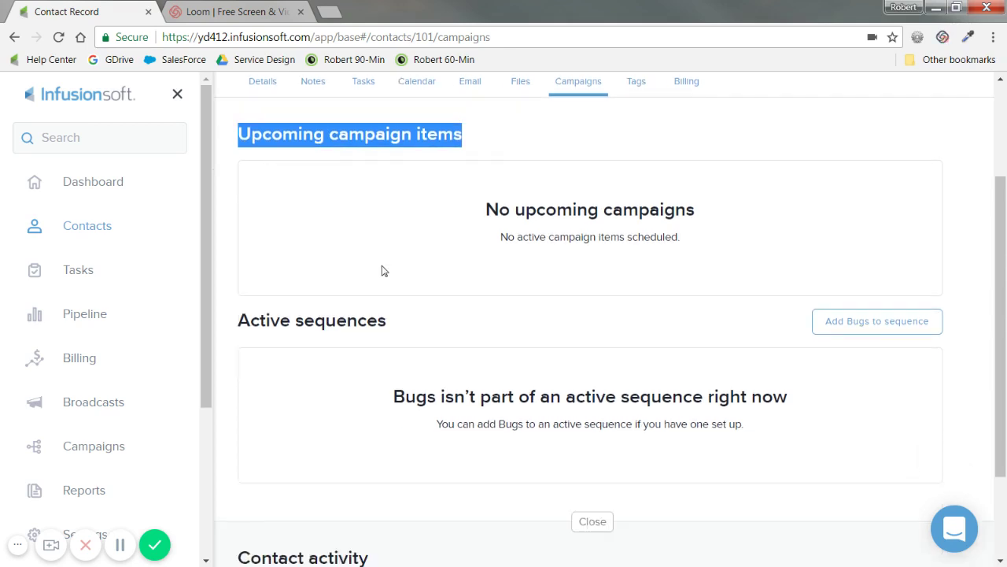
pyautogui.scroll(-3, 383, 270)
pyautogui.scroll(3, 382, 270)
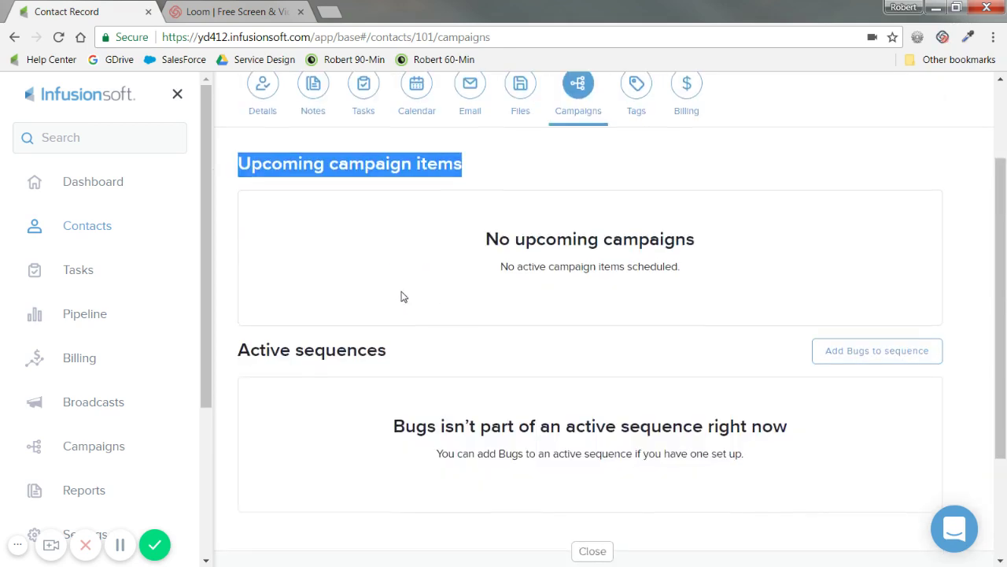
pyautogui.scroll(-3, 410, 315)
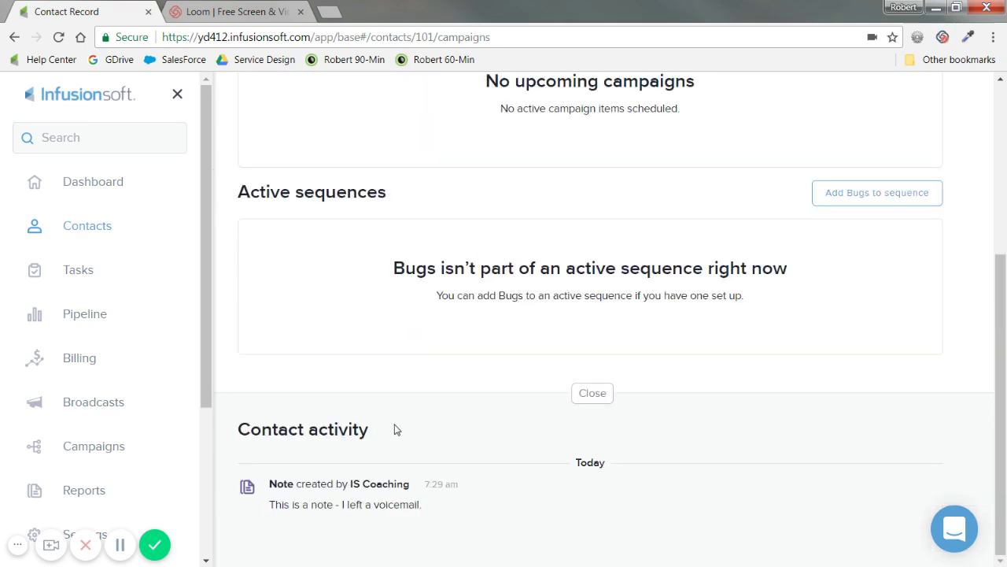
pyautogui.moveTo(368, 432); pyautogui.dragTo(241, 433)
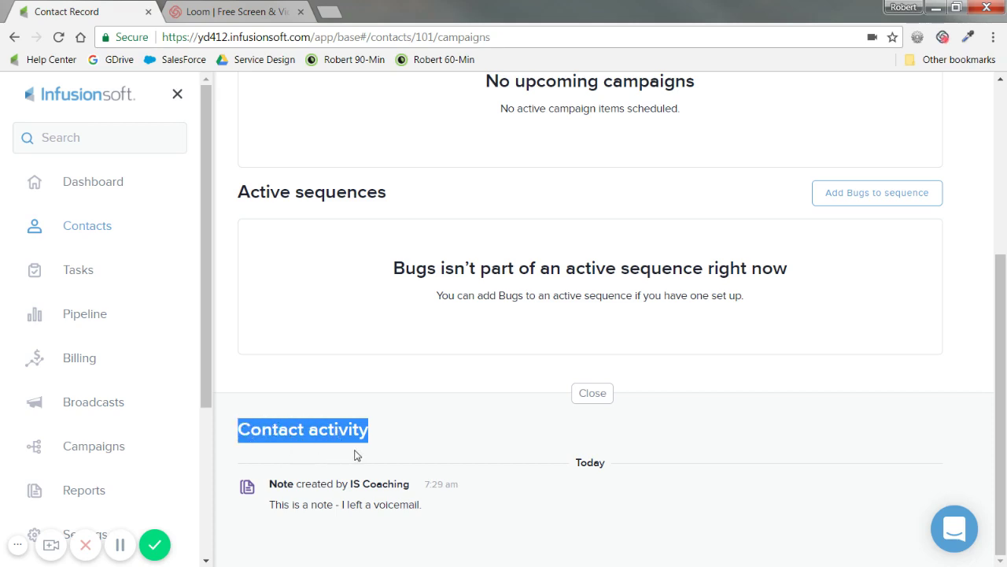
pyautogui.scroll(4, 354, 455)
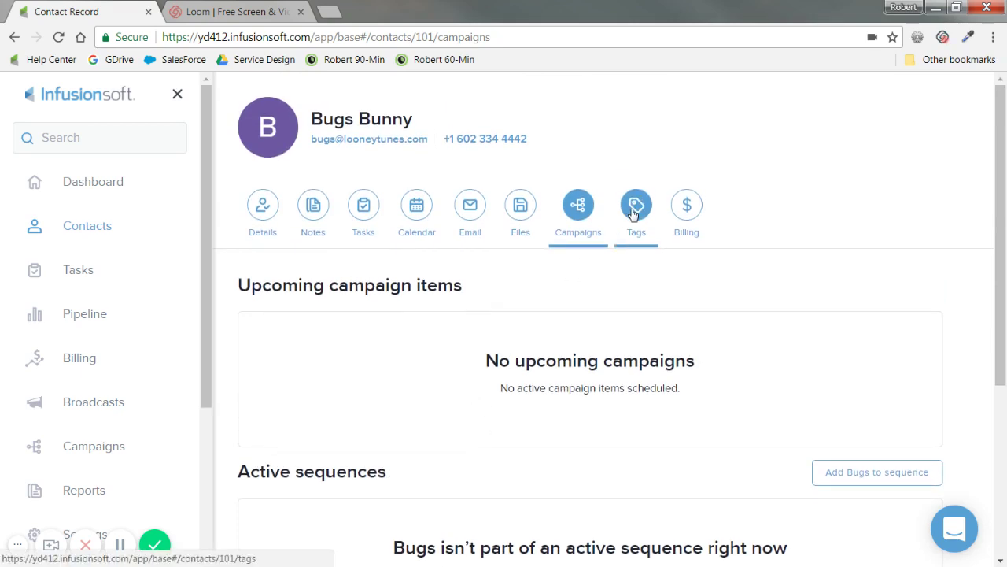
# Step: Show the Tags section, listing Rabbits applied Mar 27 2018 7:25 am
pyautogui.click(635, 215)
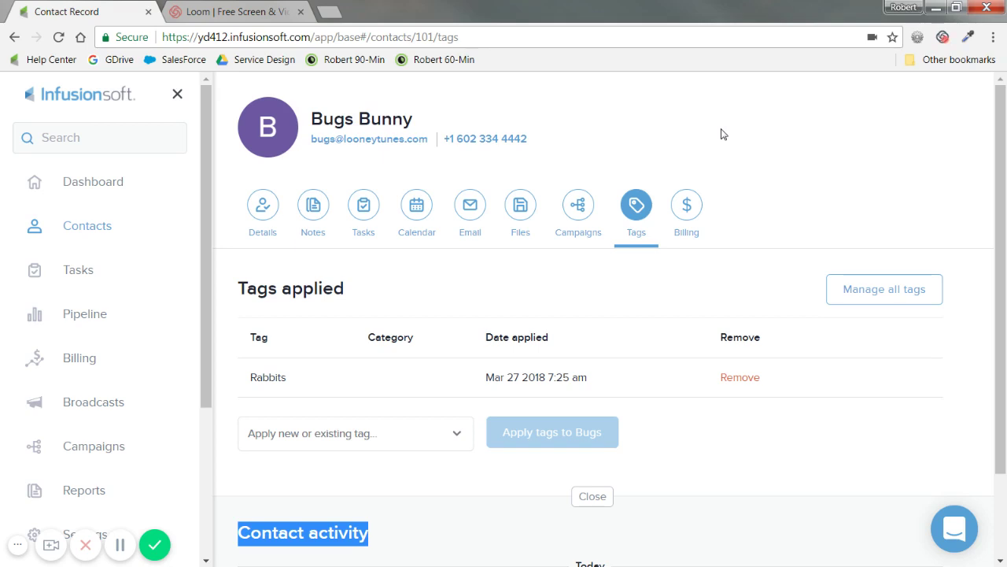
pyautogui.click(689, 203)
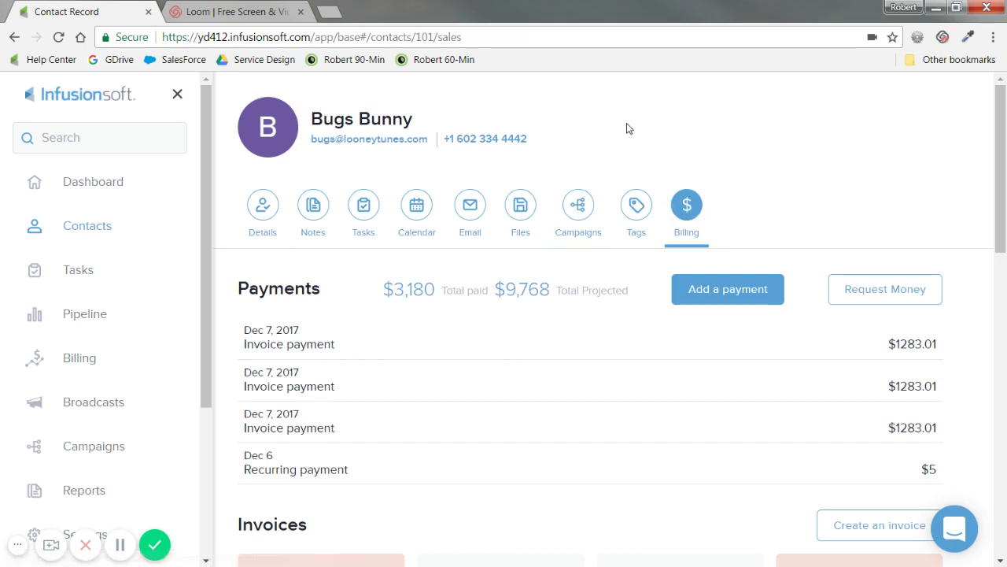
pyautogui.click(636, 208)
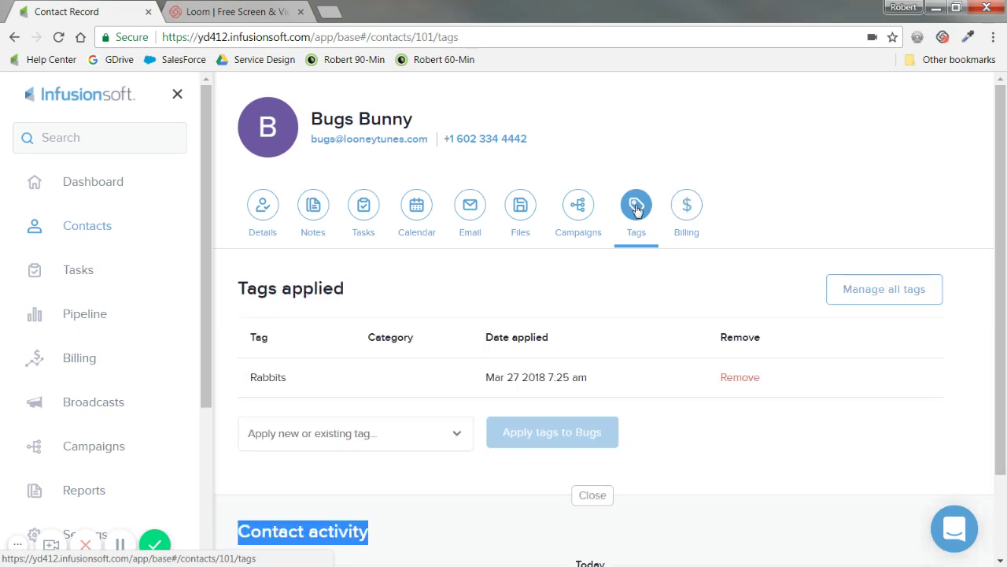
# Step: Apply the Test tag to the contact
pyautogui.click(350, 432)
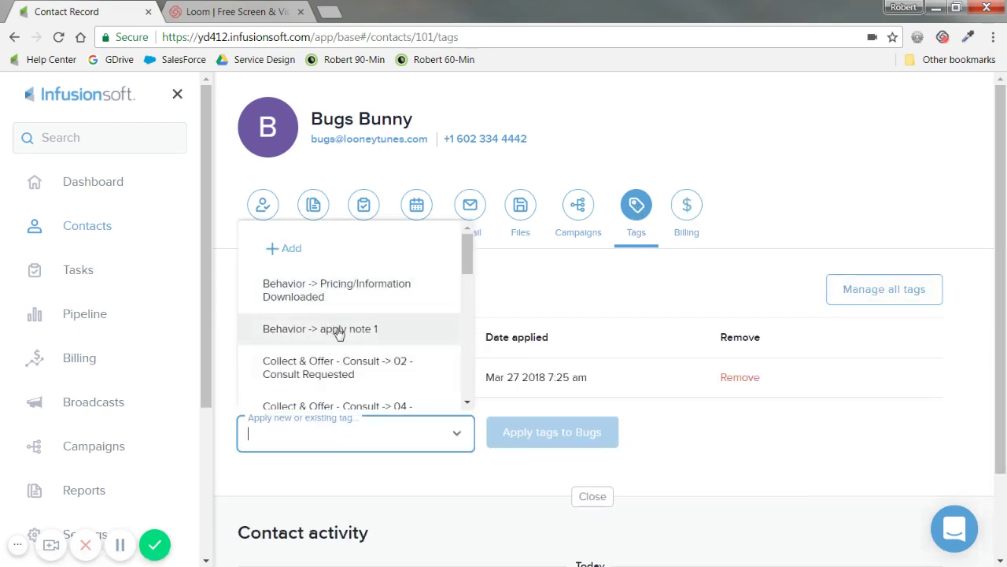
pyautogui.scroll(-5, 339, 331)
pyautogui.scroll(-5, 340, 332)
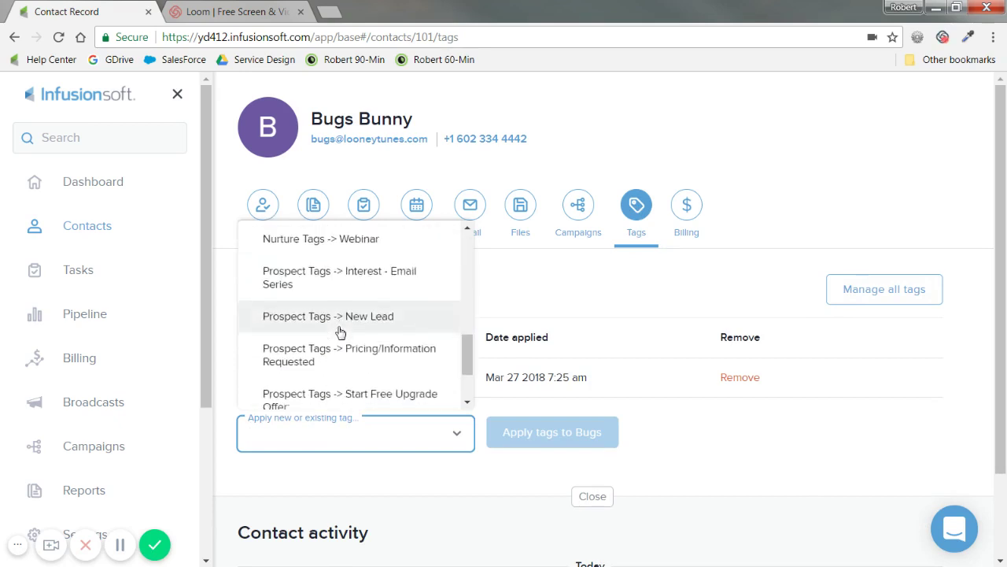
pyautogui.scroll(-1, 331, 335)
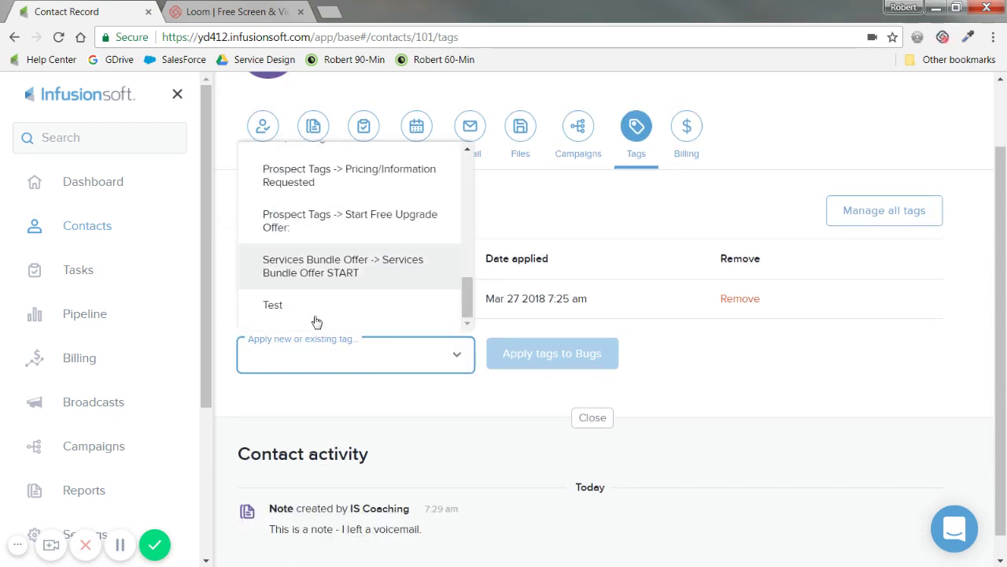
pyautogui.click(315, 307)
pyautogui.click(539, 365)
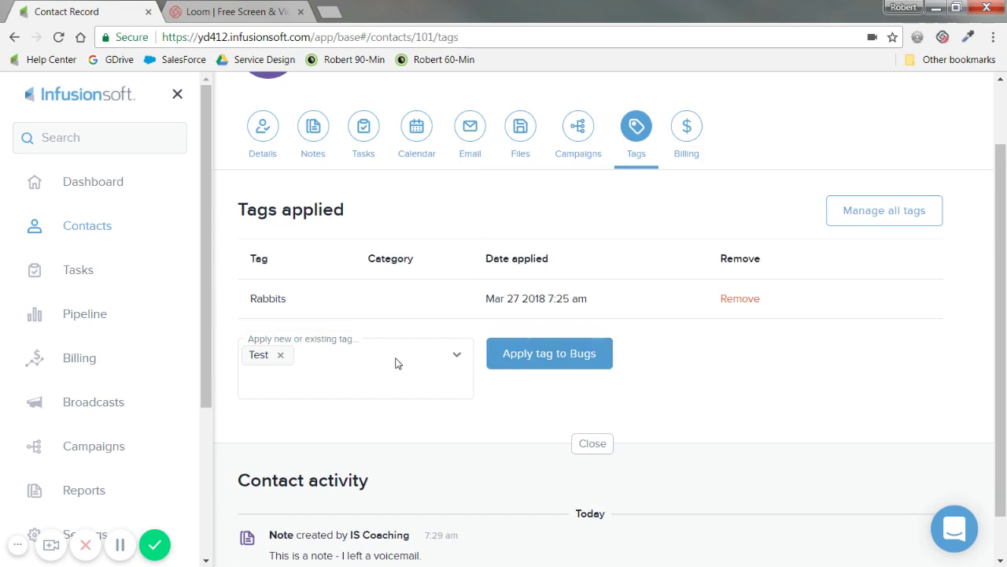
# Step: Remove the Test tag, leaving Rabbits as the only tag
pyautogui.moveTo(303, 346); pyautogui.dragTo(252, 347)
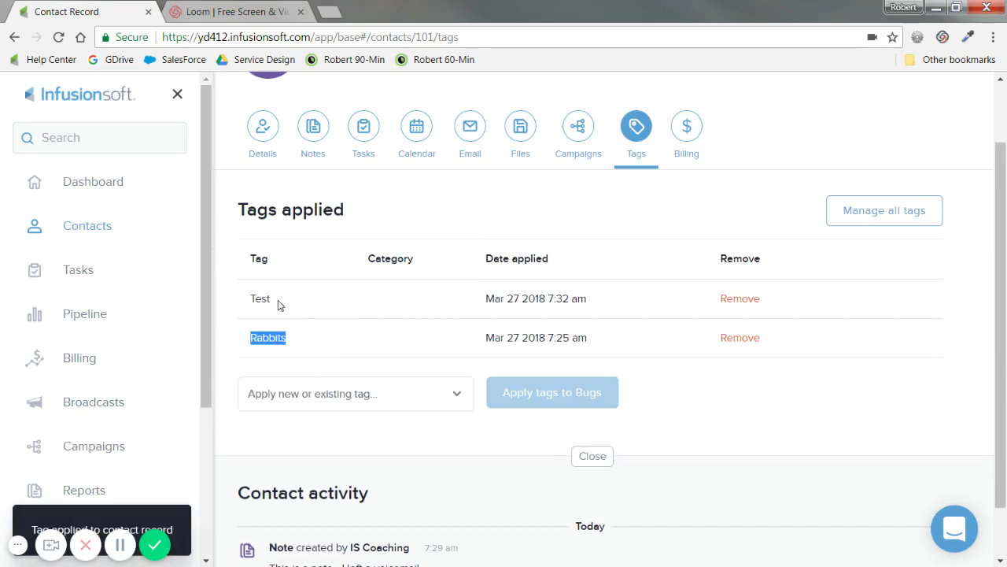
pyautogui.moveTo(278, 302); pyautogui.dragTo(249, 301)
pyautogui.moveTo(299, 342); pyautogui.dragTo(240, 340)
pyautogui.doubleClick(331, 300)
pyautogui.click(740, 300)
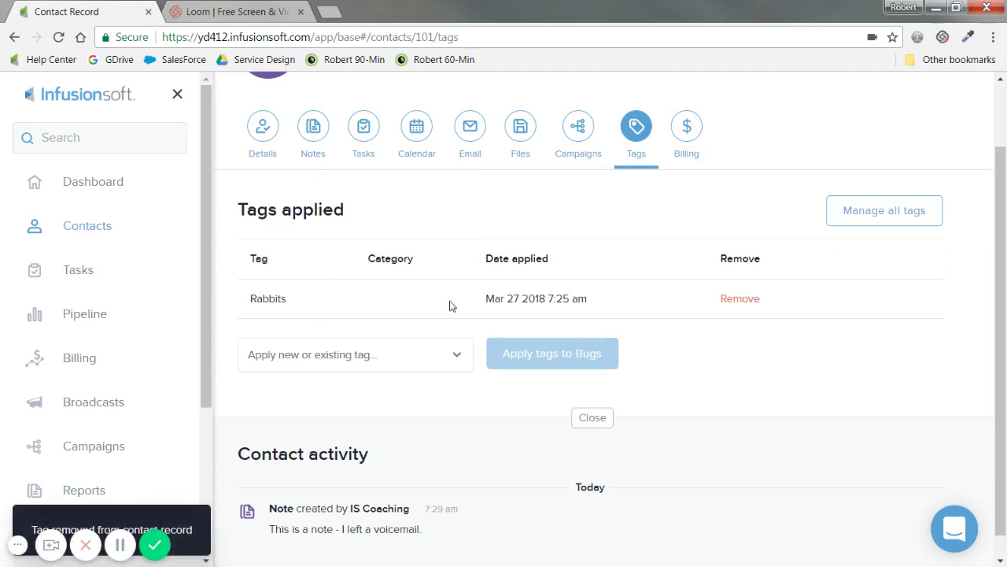
pyautogui.scroll(1, 246, 352)
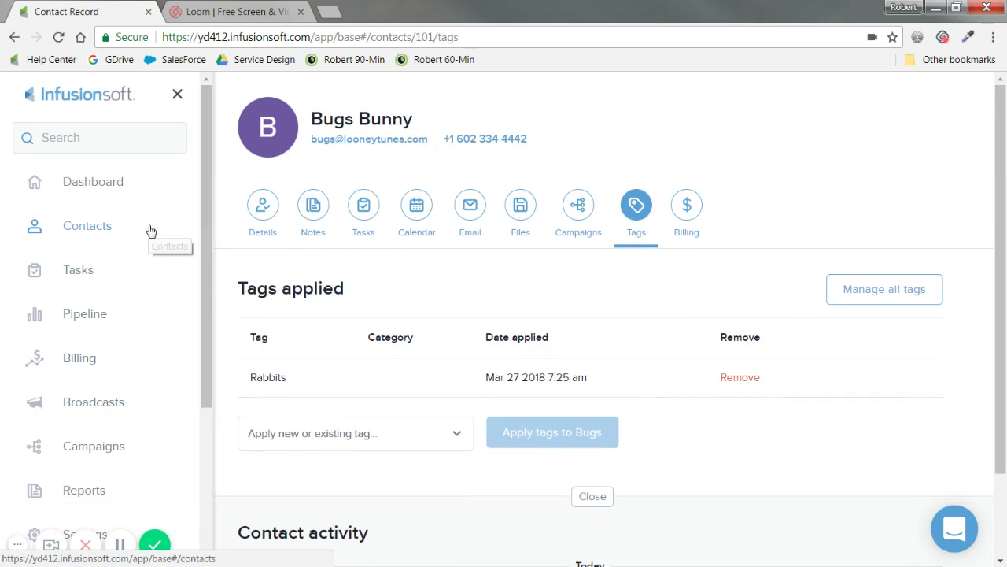
# Step: Select the first six contacts in the All Contacts list
pyautogui.click(90, 230)
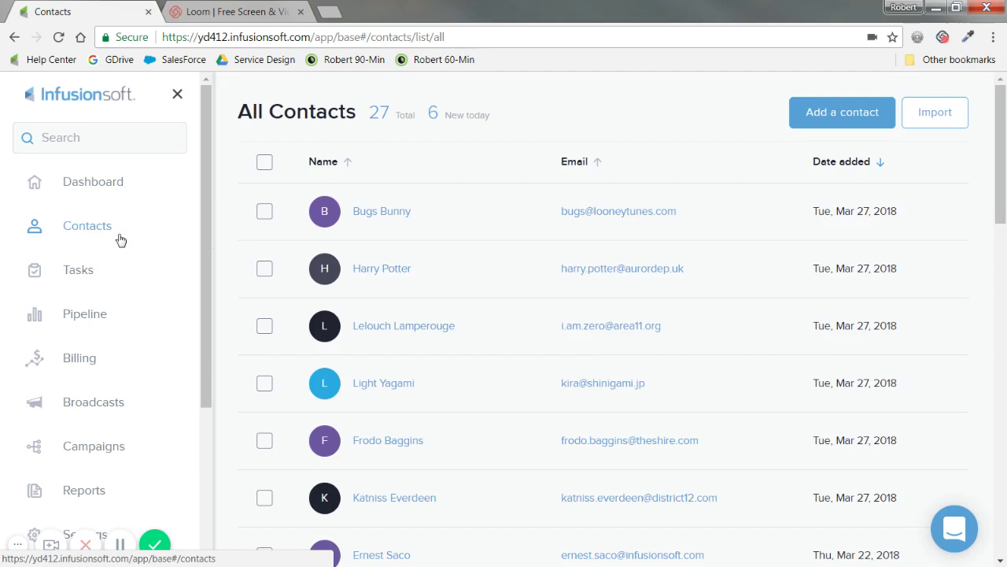
pyautogui.click(264, 164)
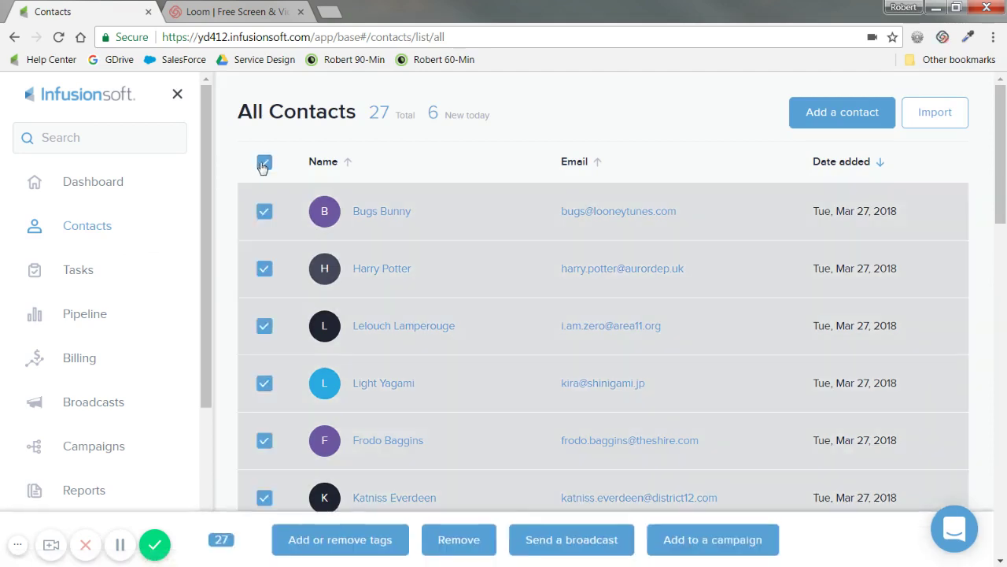
pyautogui.click(264, 163)
pyautogui.click(264, 211)
pyautogui.click(264, 269)
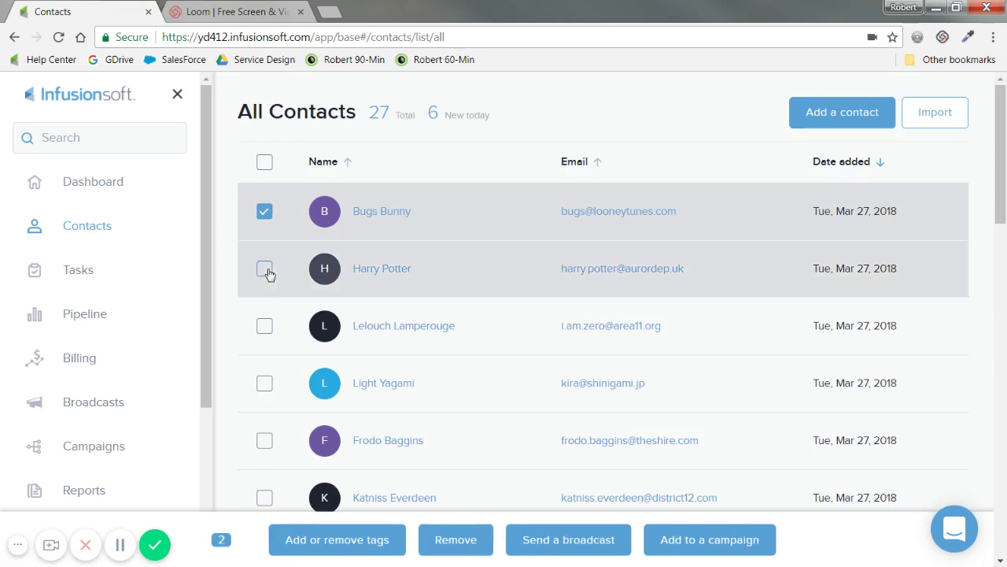
pyautogui.click(264, 326)
pyautogui.click(264, 383)
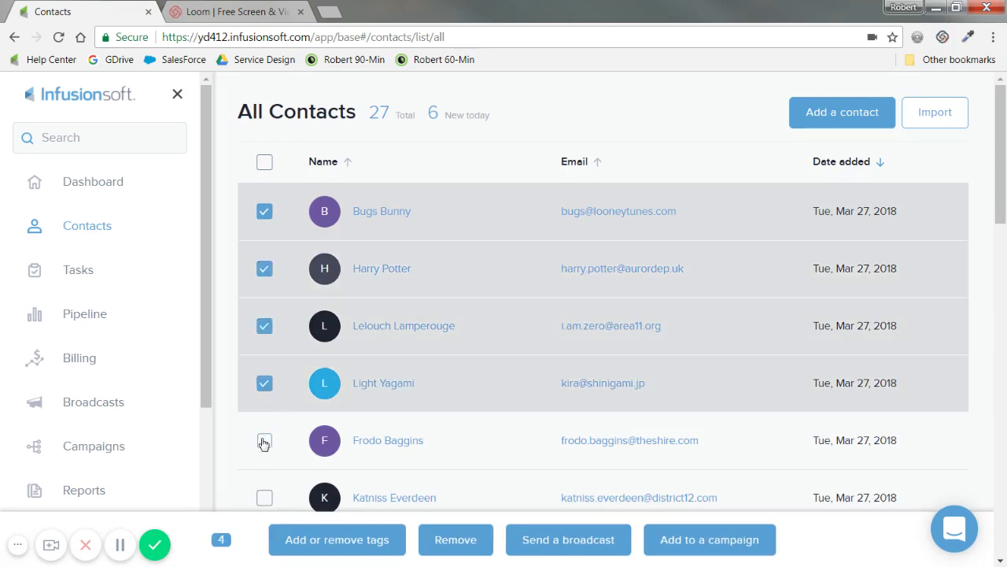
pyautogui.click(265, 440)
pyautogui.click(264, 498)
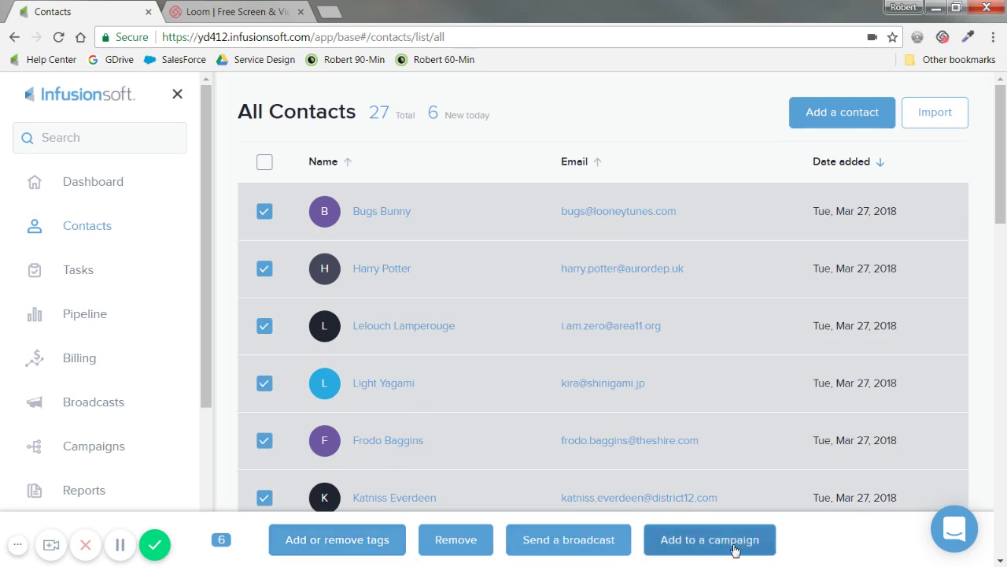
# Step: Apply the Customer Tags -> New Customer tag to the six selected contacts
pyautogui.click(332, 549)
pyautogui.click(476, 320)
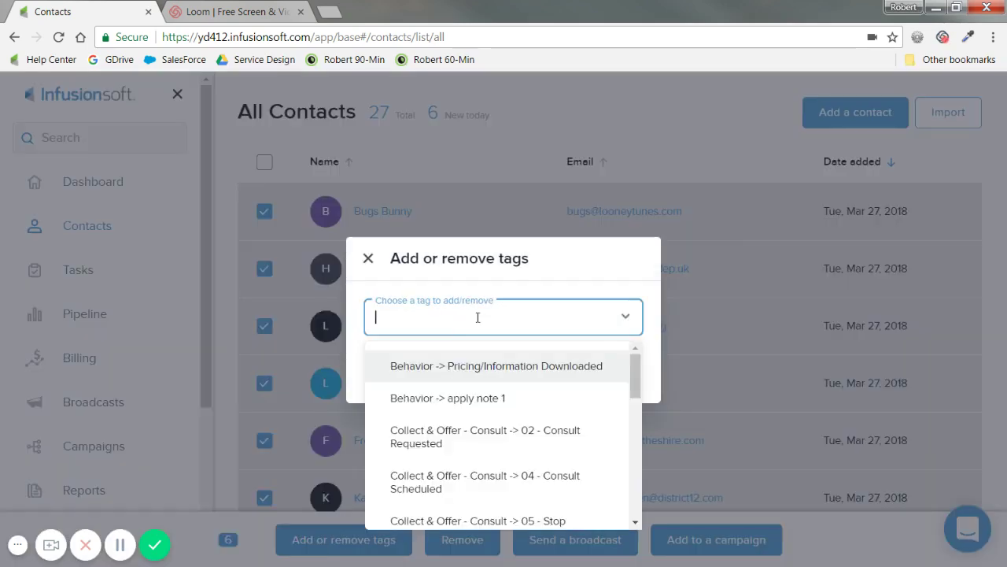
pyautogui.scroll(-3, 448, 401)
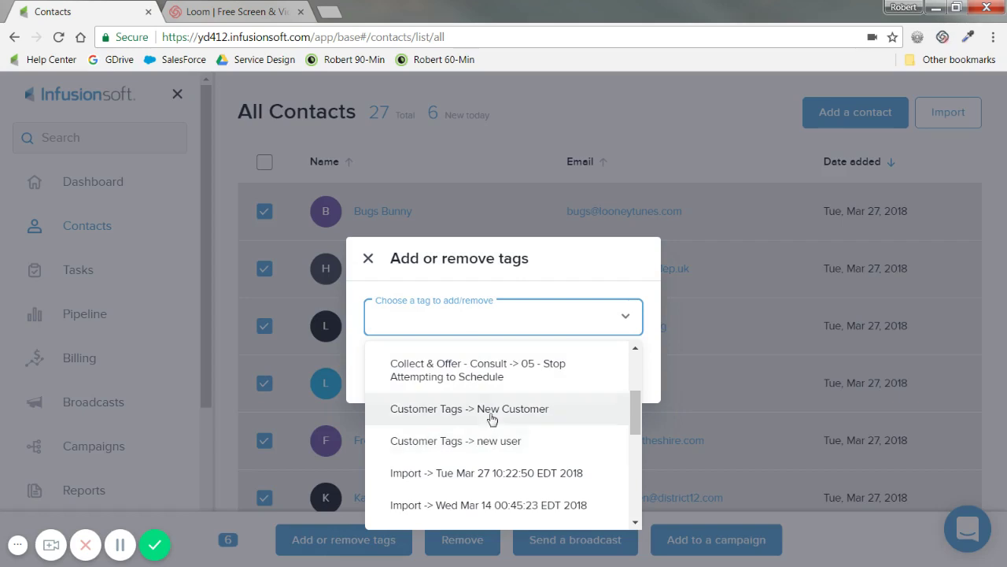
pyautogui.click(492, 418)
pyautogui.click(423, 378)
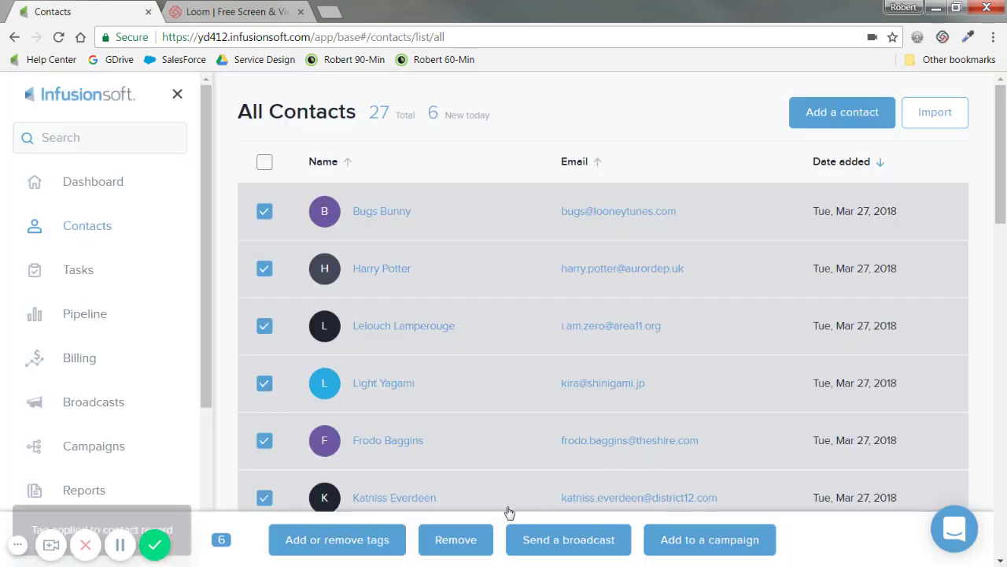